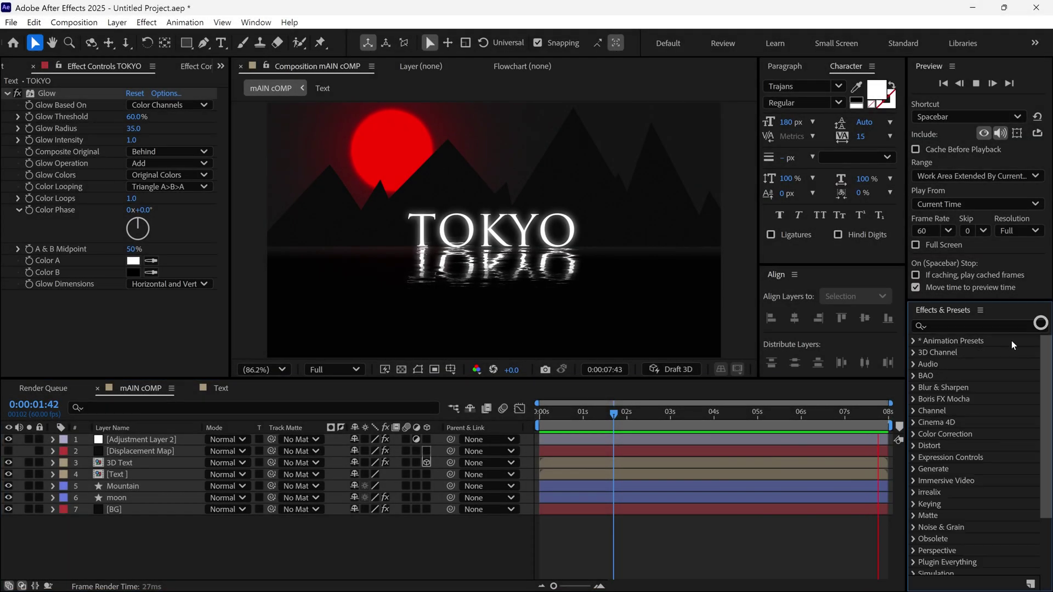
Step: Enlarge the composition view to full window, restore the normal layout, and drag in the panel
key(grave)
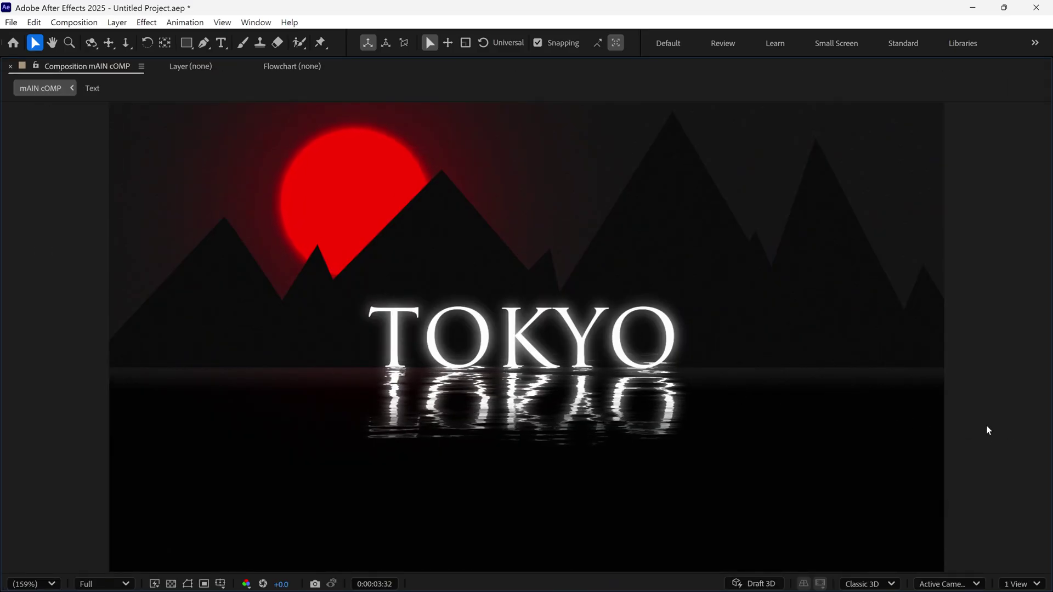
key(grave)
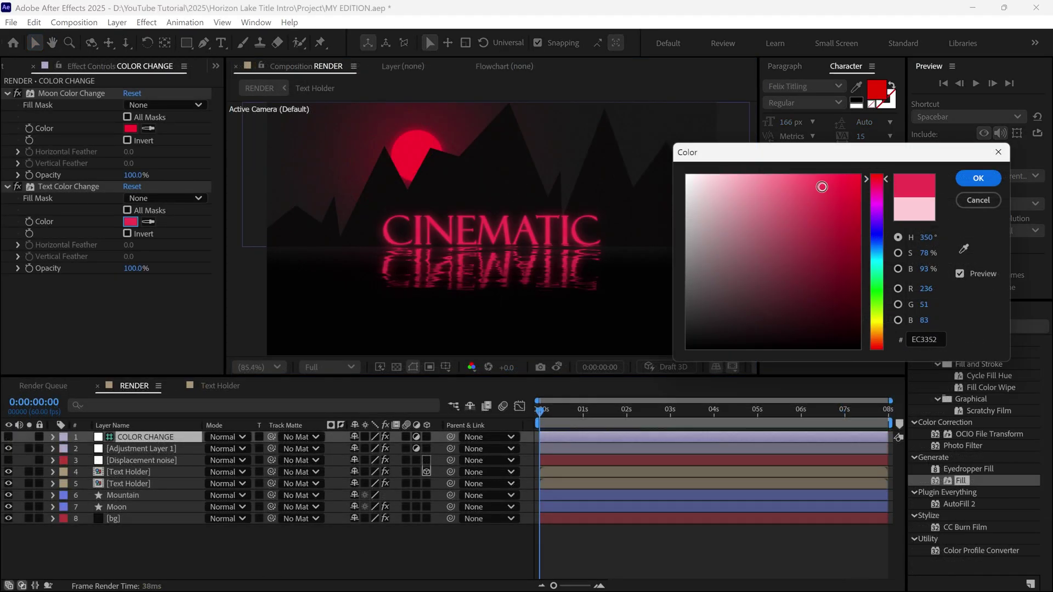
drag(820, 183, 867, 253)
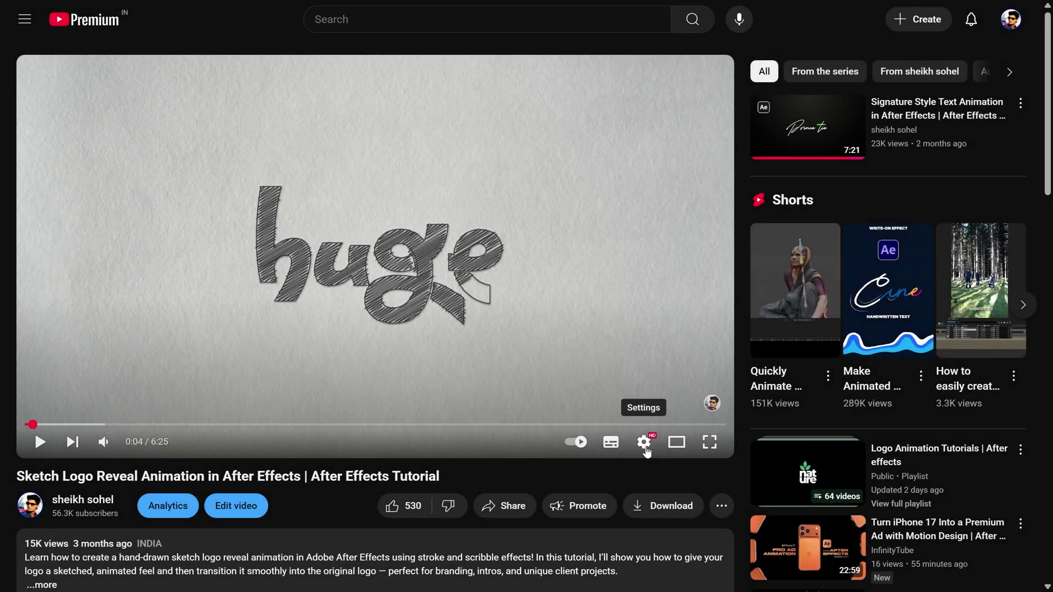
Step: Show the YouTube player's Audio track languages and scroll through the list
click(645, 446)
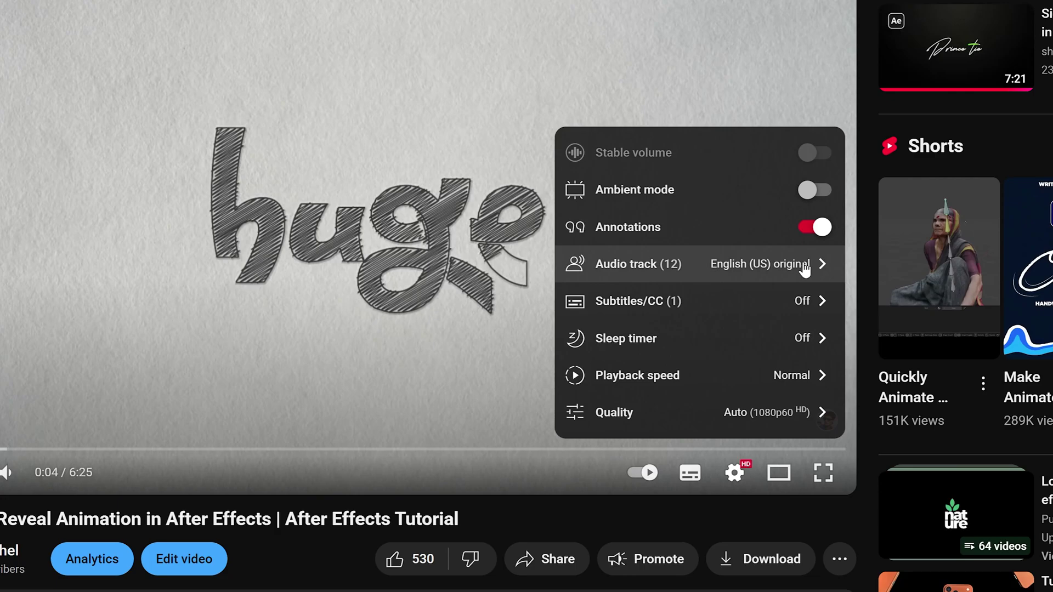
click(694, 288)
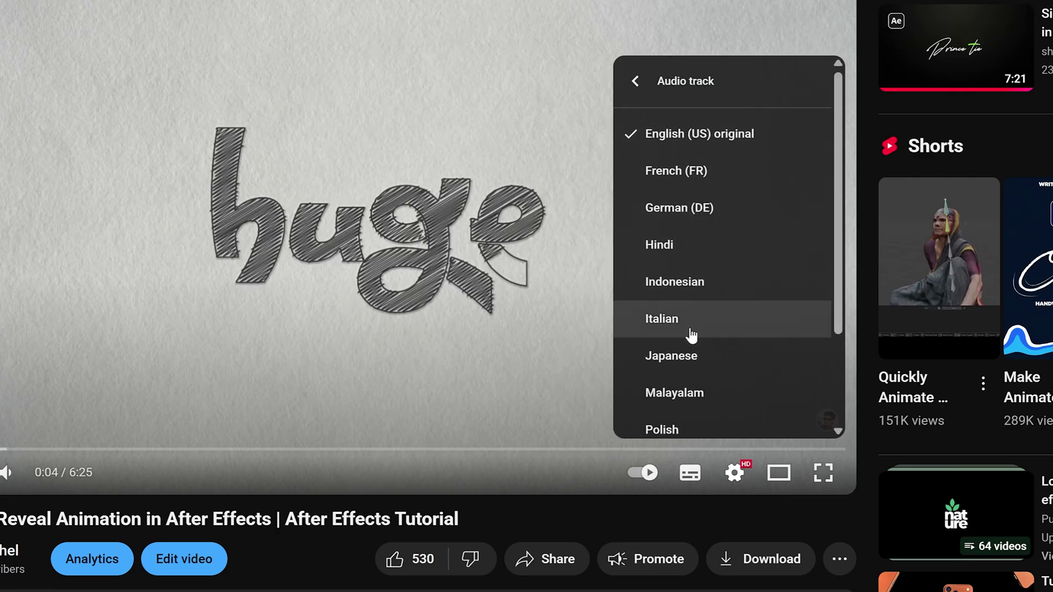
scroll(682, 386, down, 2)
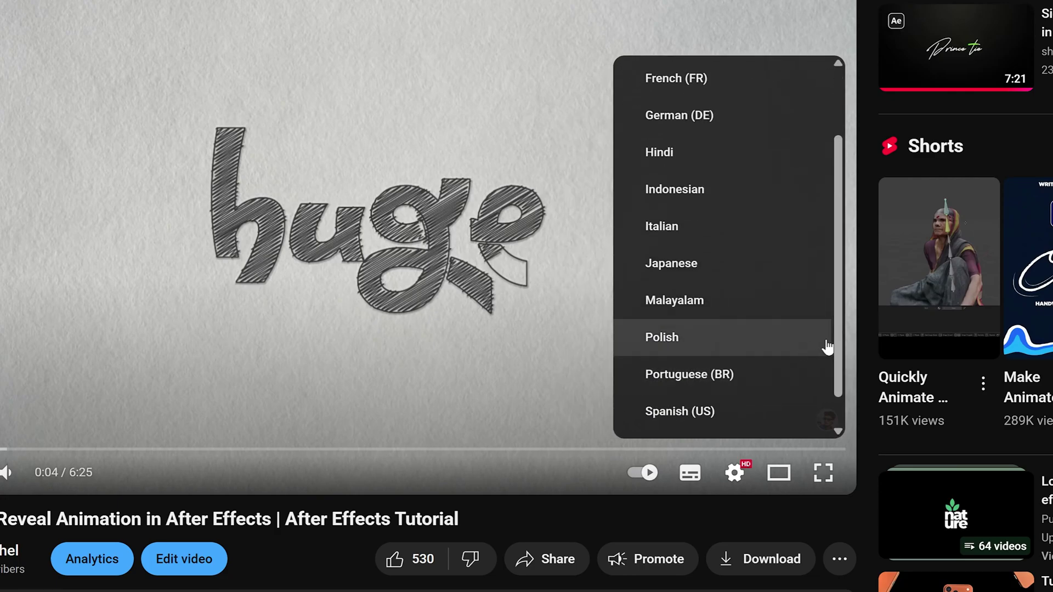
scroll(837, 373, down, 1)
scroll(840, 363, up, 3)
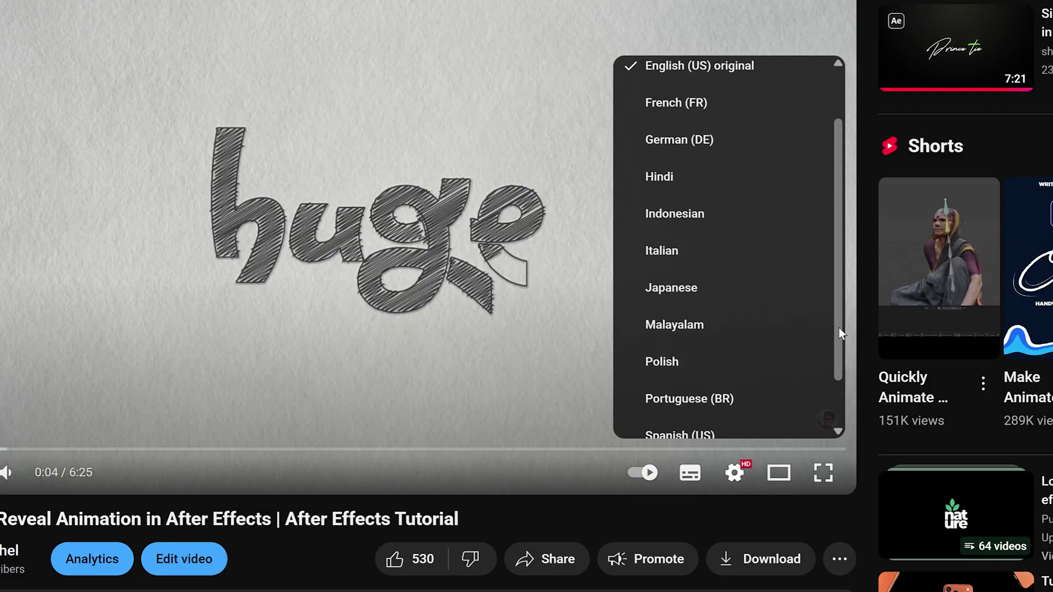
scroll(833, 364, down, 2)
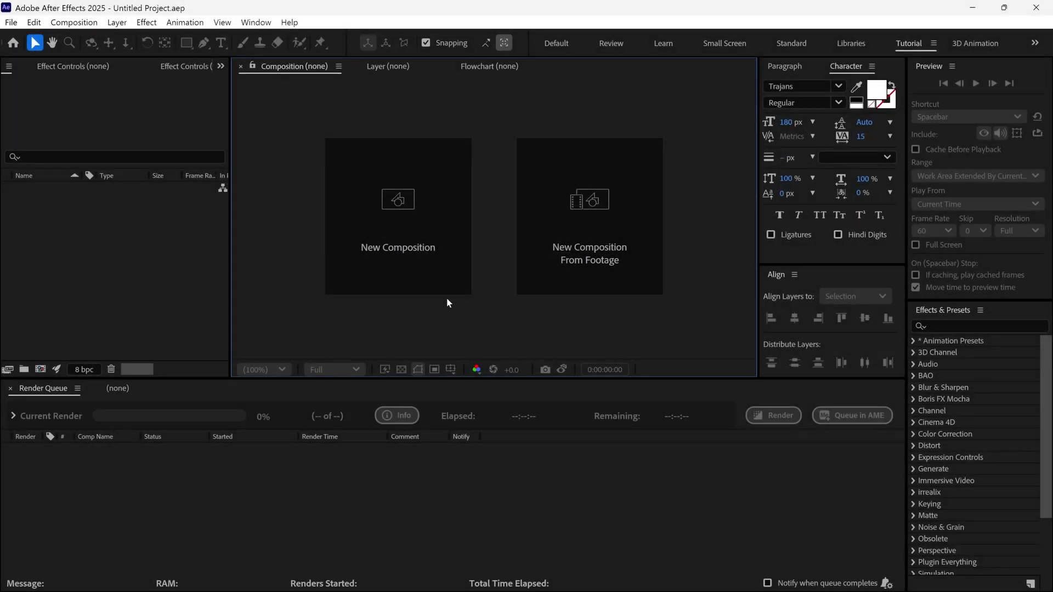
Step: Create a new 1920×1080 composition named mAIN cOMP
click(444, 286)
text(mAIN cOMP)
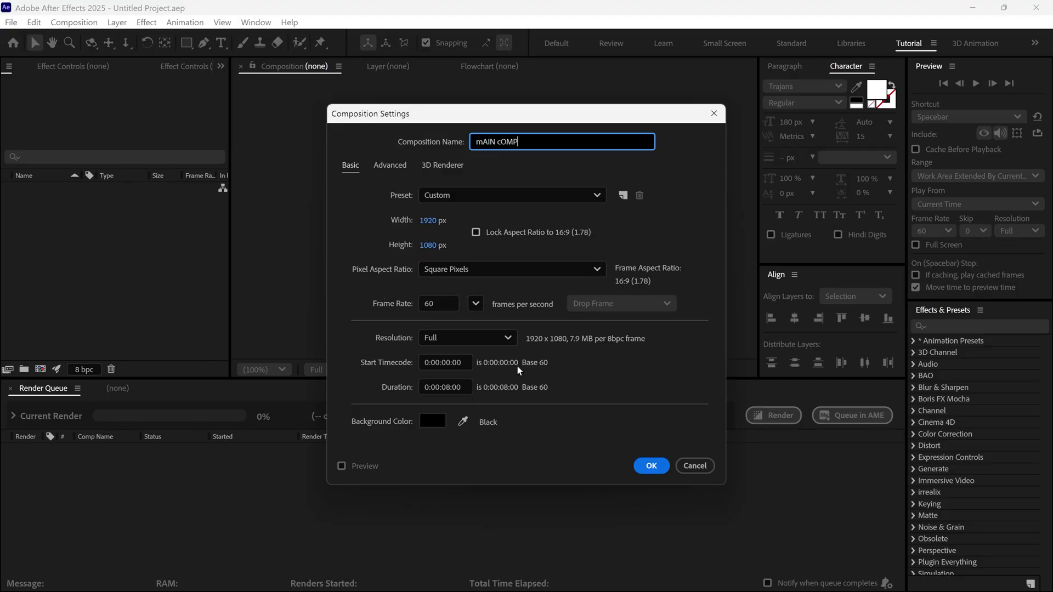
click(649, 466)
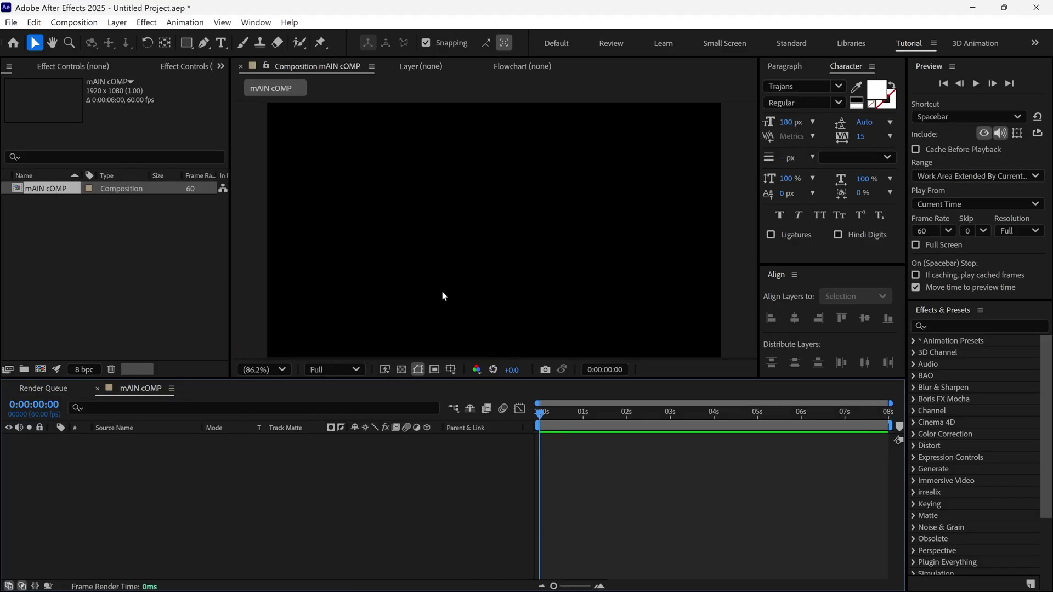
Step: Add the text CINEMA, centred horizontally and vertically in the frame
click(221, 43)
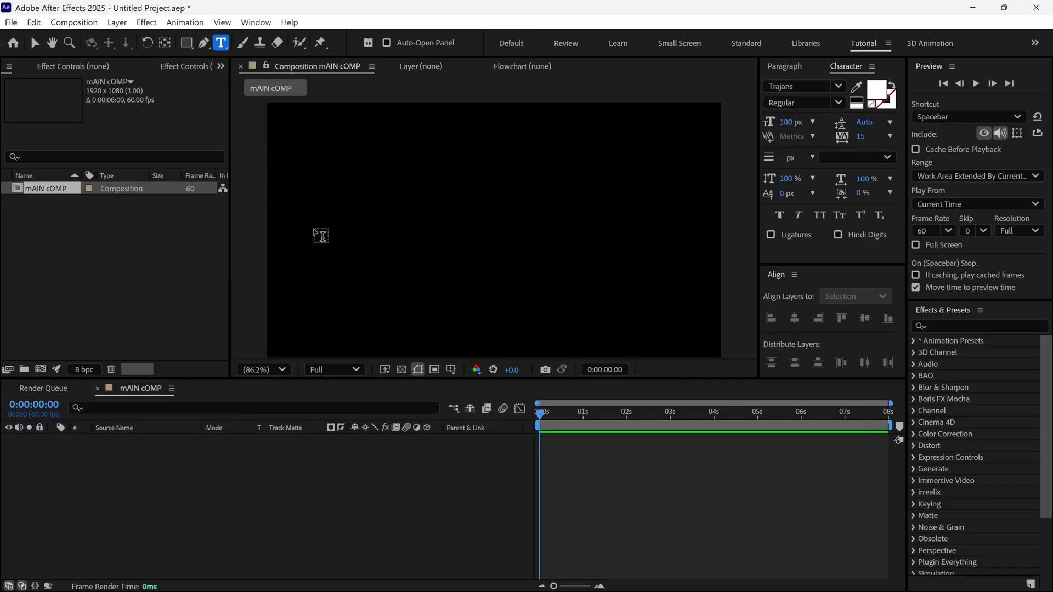
click(365, 256)
text(CINEMA)
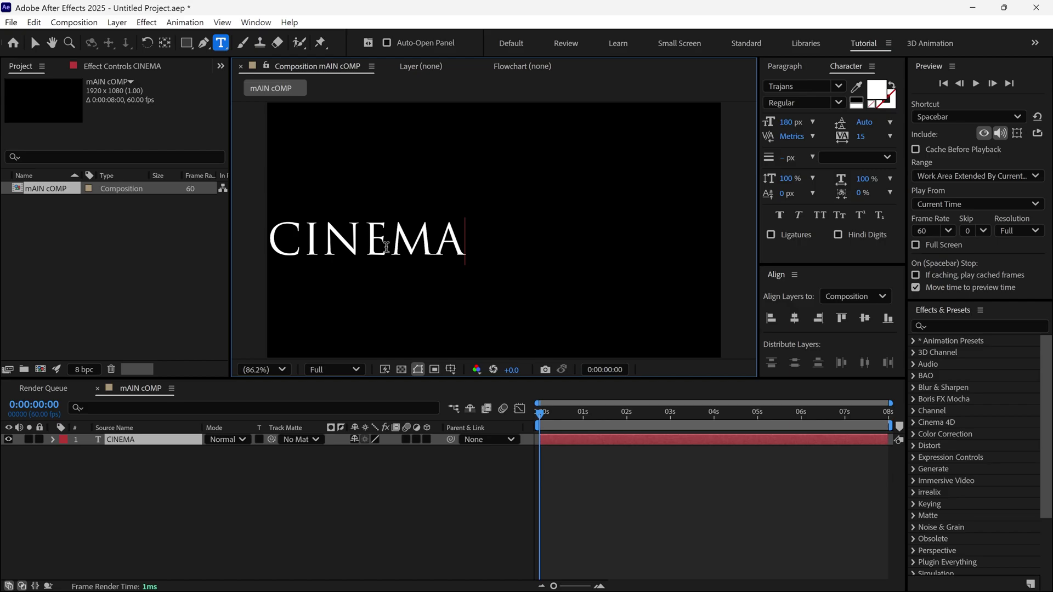
click(795, 320)
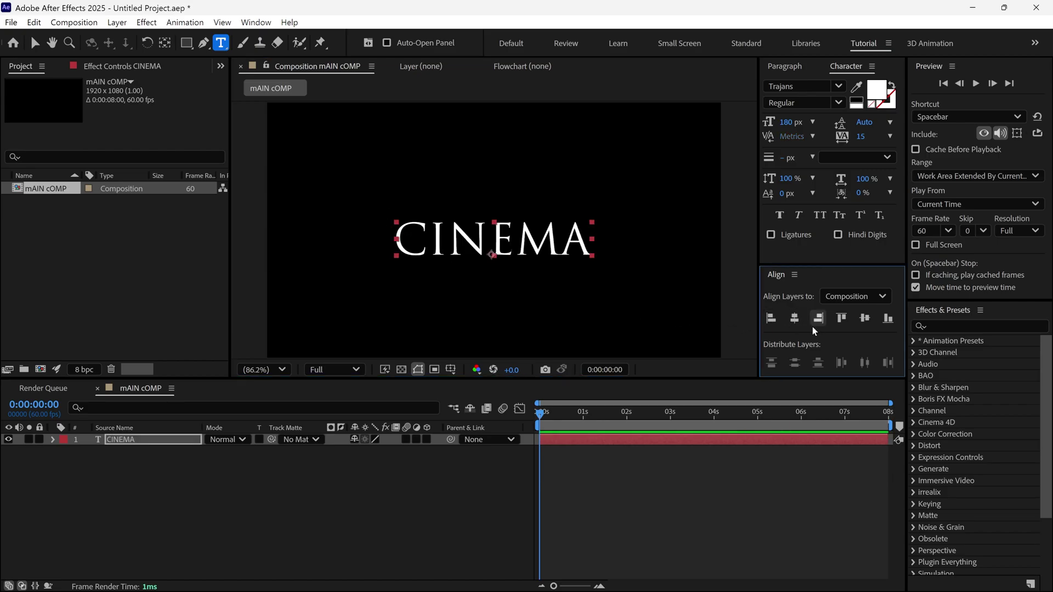
click(864, 318)
key(v)
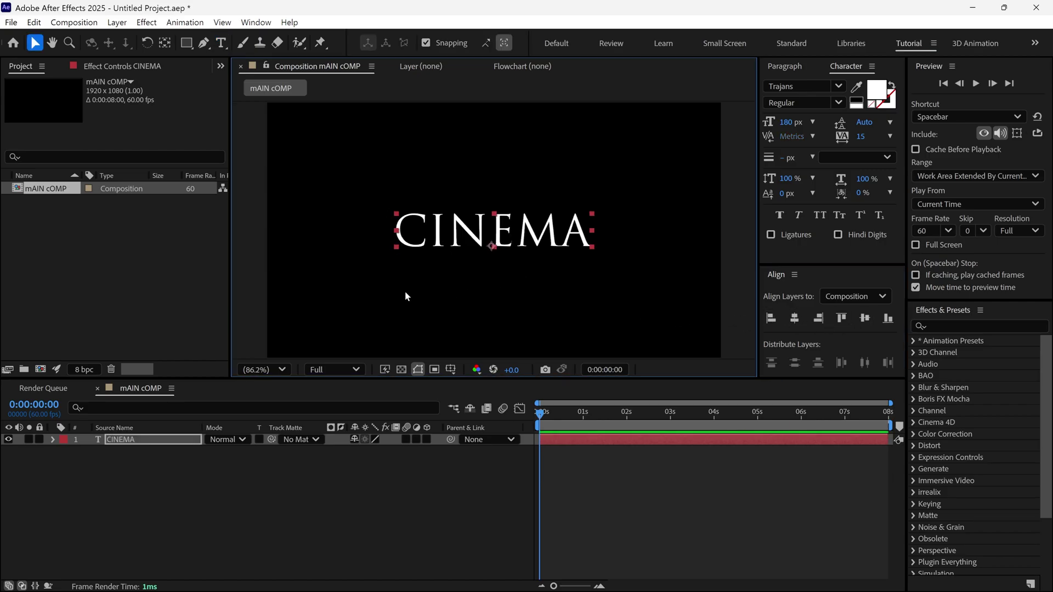
Step: Pre-compose the CINEMA layer into a comp named Text, moving all attributes
right_click(181, 438)
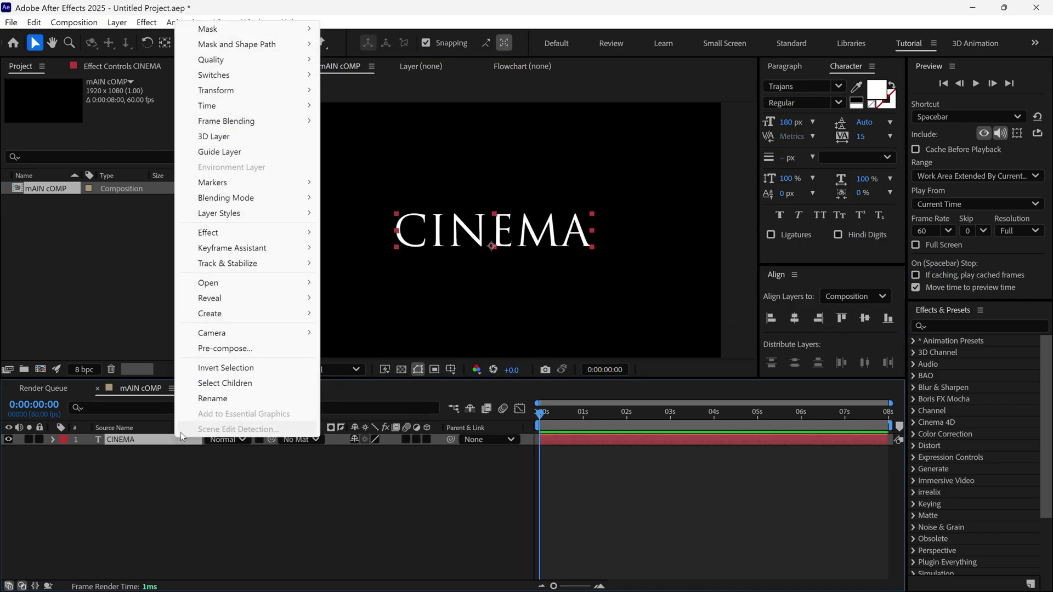
click(225, 349)
text(Text)
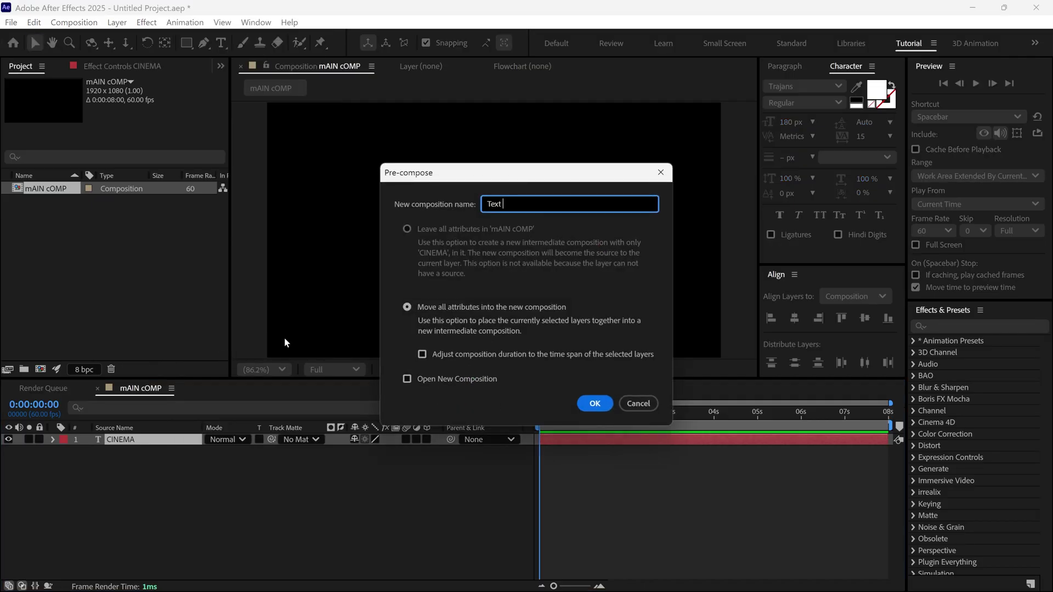
click(406, 308)
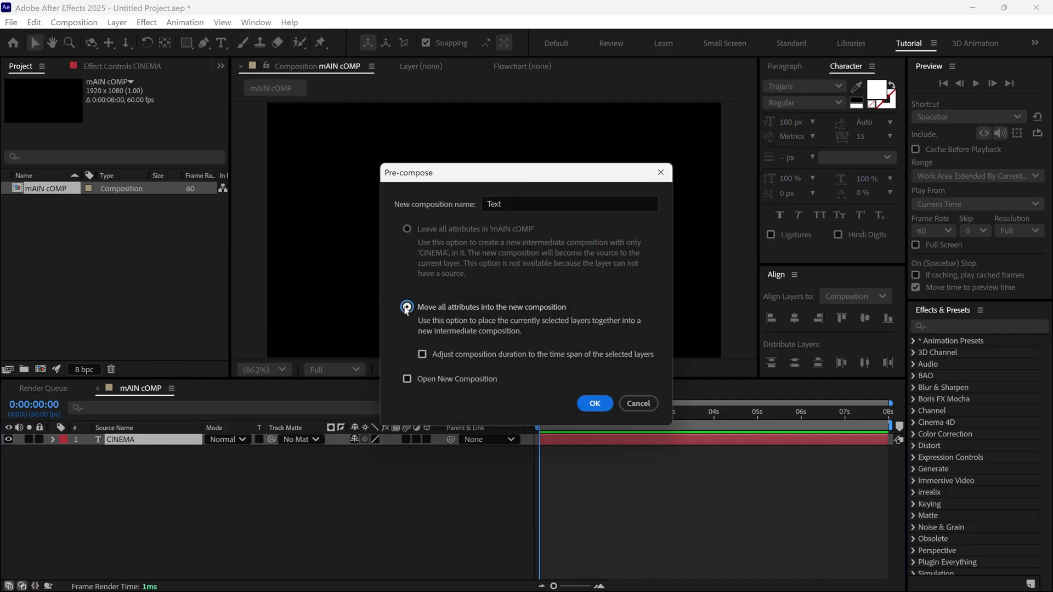
click(597, 403)
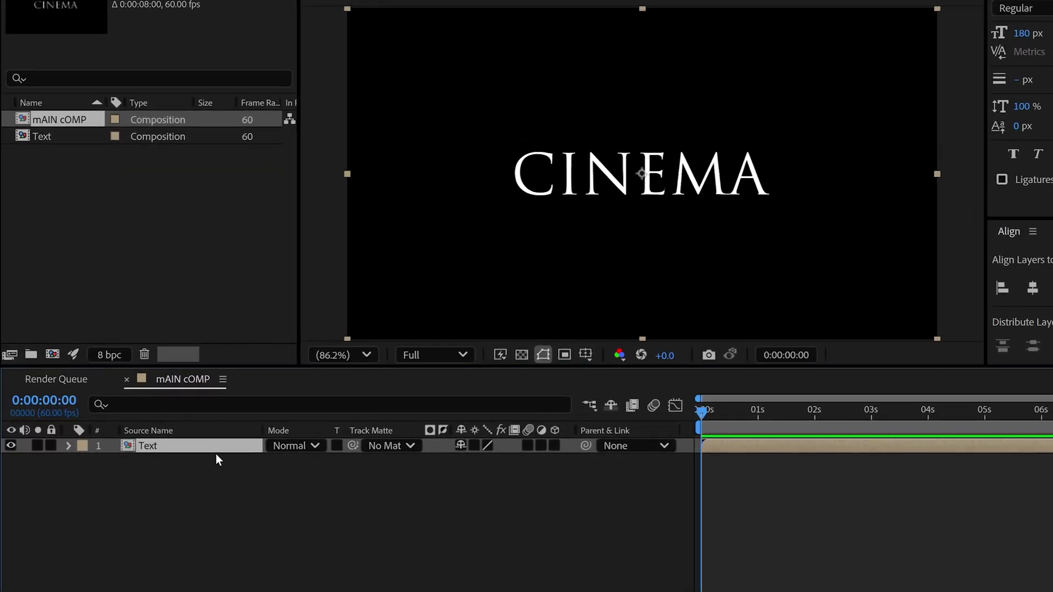
Step: Duplicate the Text layer and rename the copy 3D Text
key(ctrl+d)
key(Return)
text(3D)
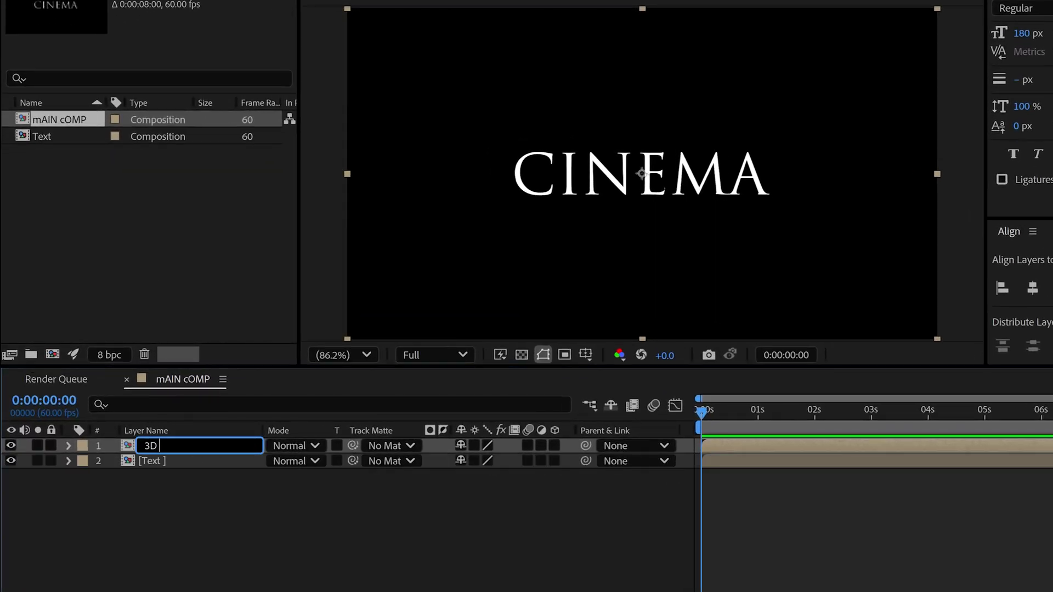
text( Text)
key(Return)
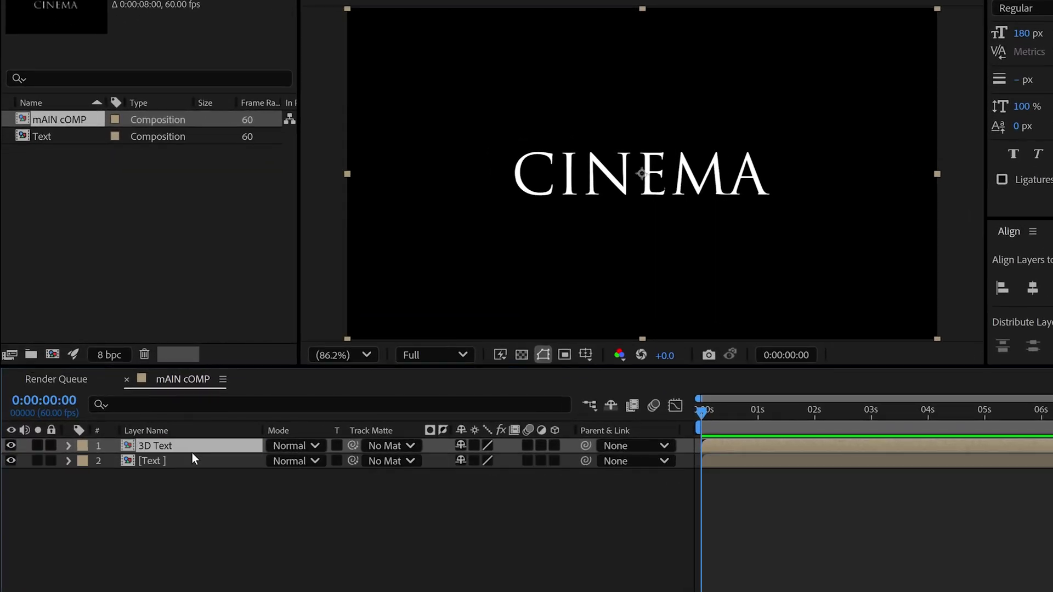
Step: Make 3D Text a 3D layer rotated 180° on X
click(555, 445)
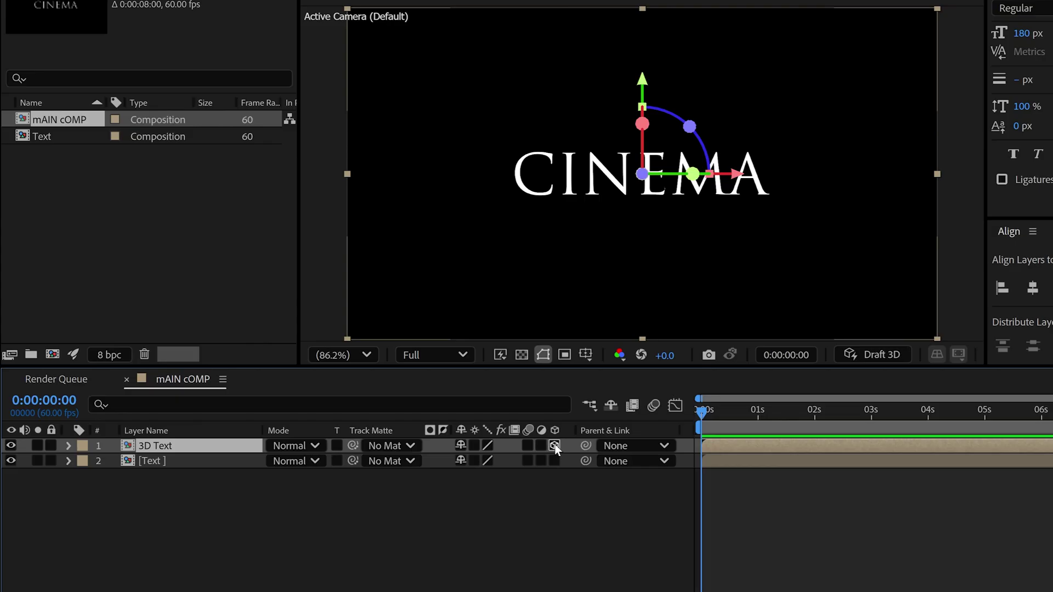
key(r)
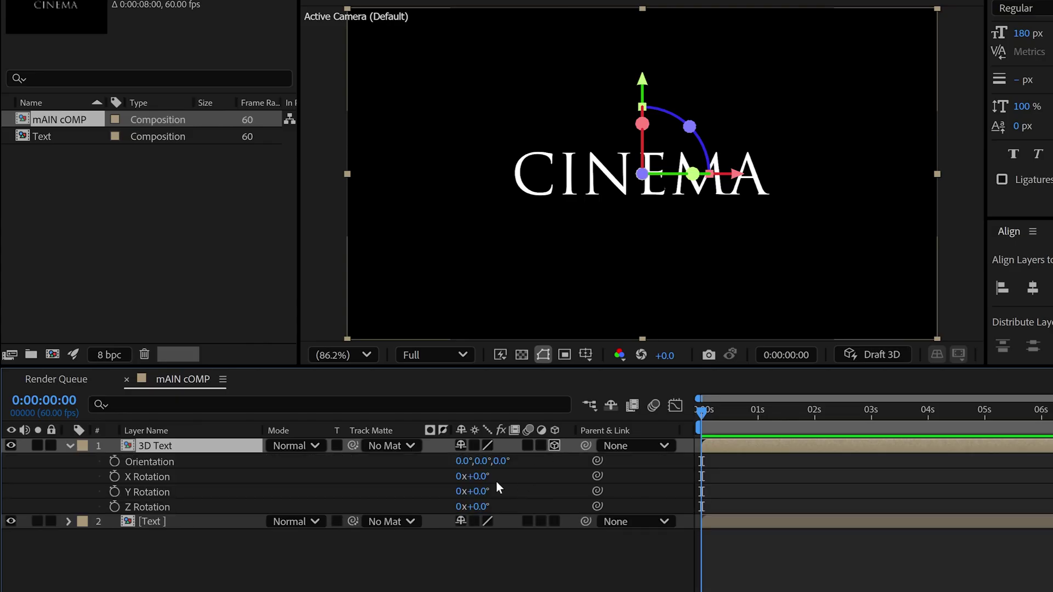
drag(480, 477, 603, 476)
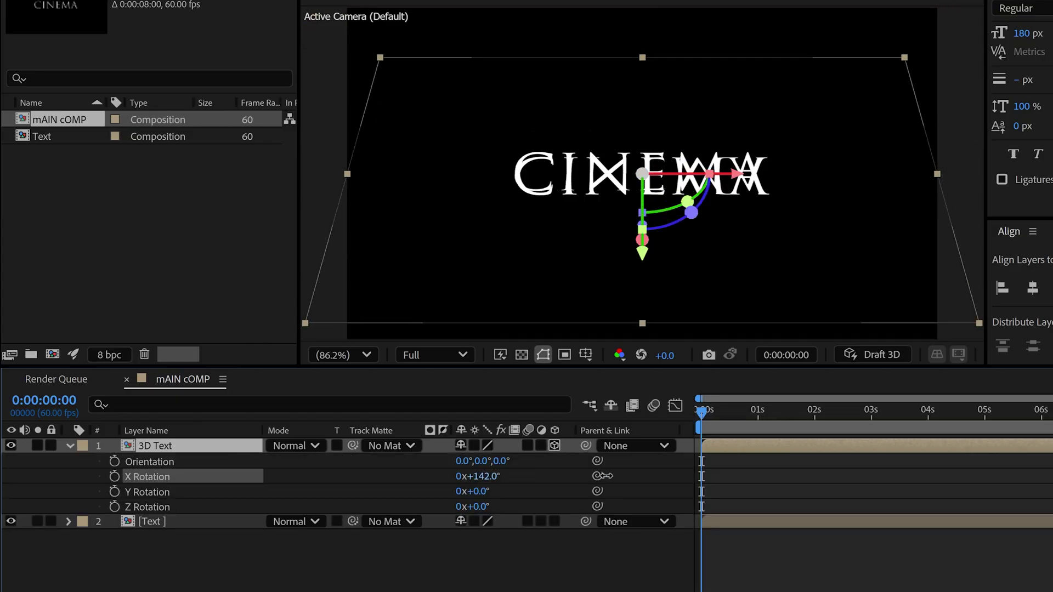
click(486, 476)
text(1)
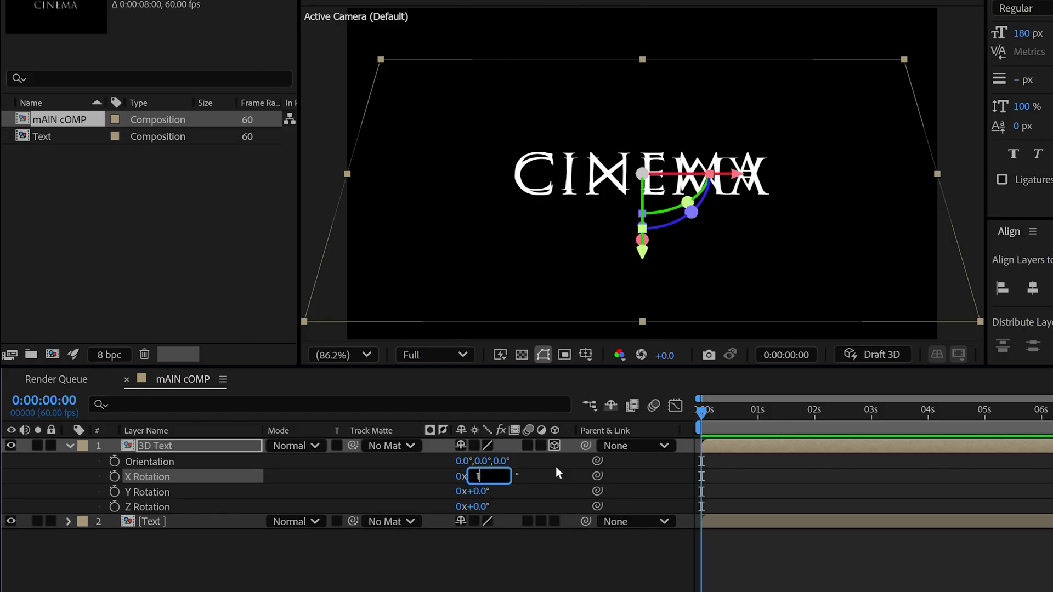
text(80)
key(Return)
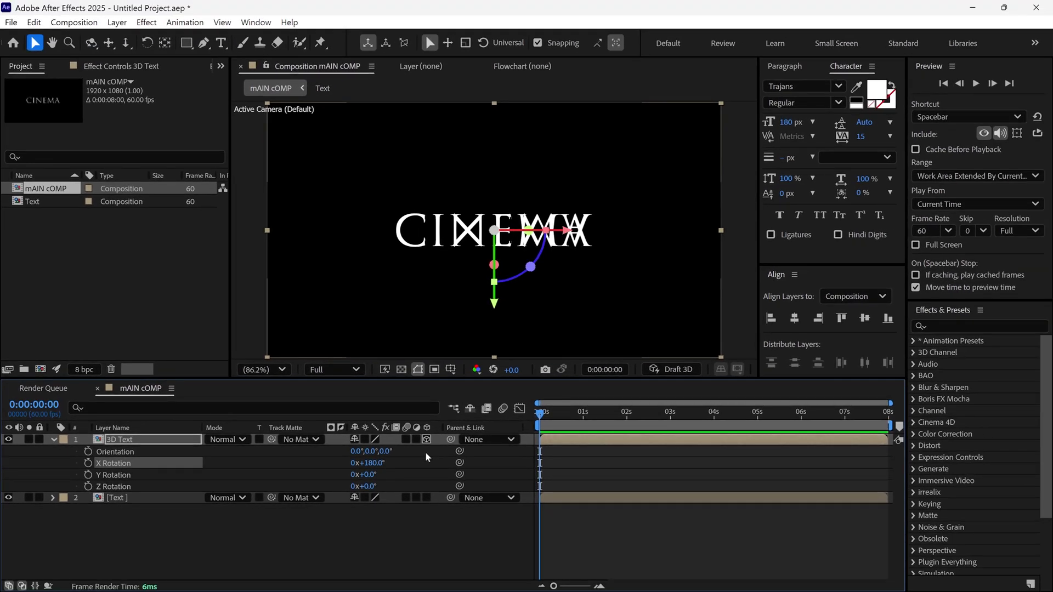
Step: Lower the flipped 3D Text copy beneath the CINEMA title as its reflection
drag(497, 311, 498, 346)
click(53, 439)
click(159, 470)
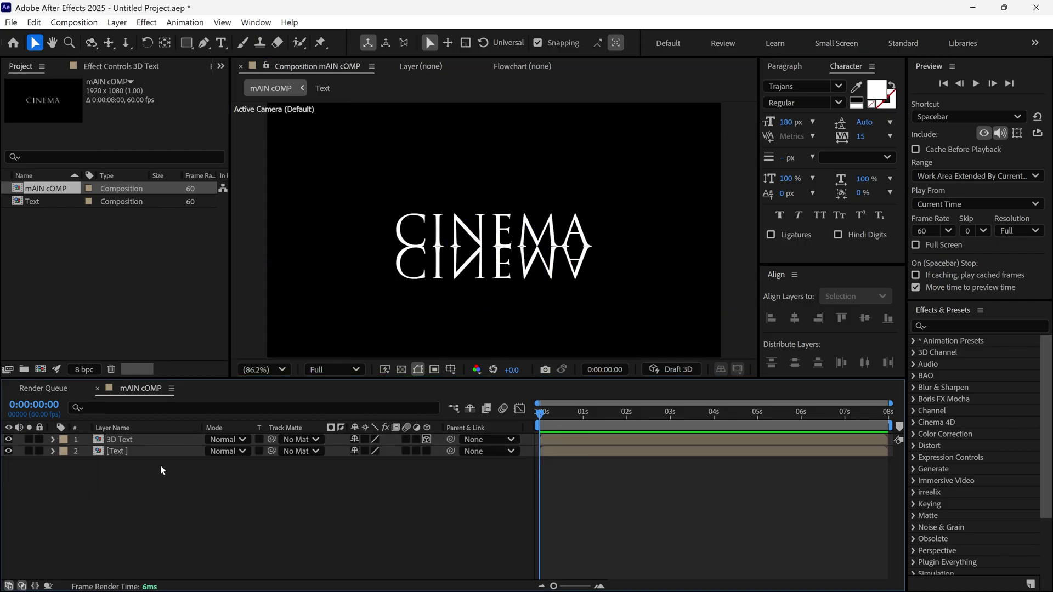
Step: Add a new solid layer named Displacement Map to the comp
right_click(259, 288)
mouse_move(292, 291)
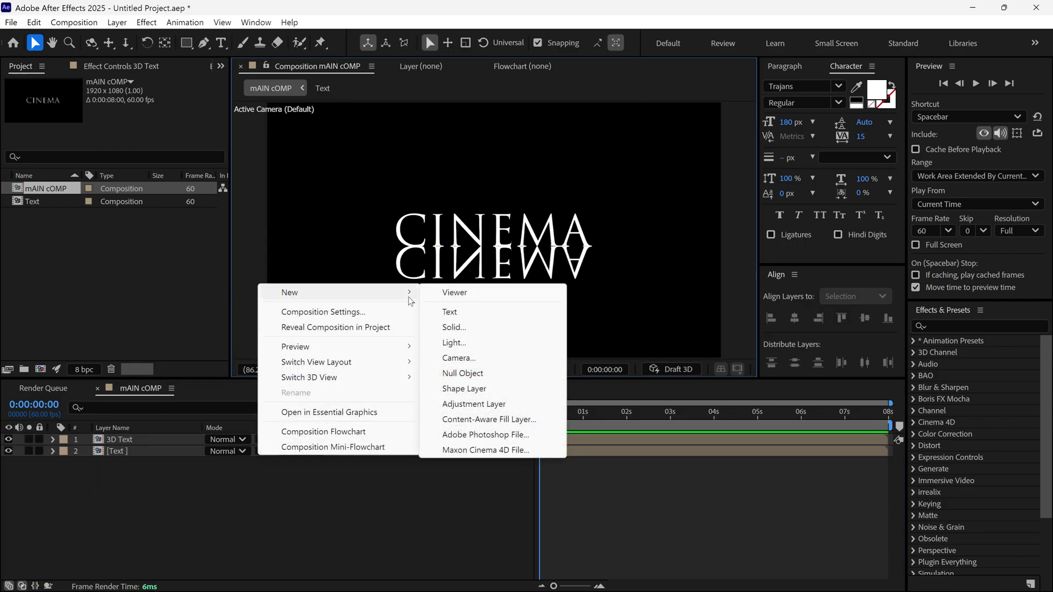
click(444, 327)
text(Displacement Map)
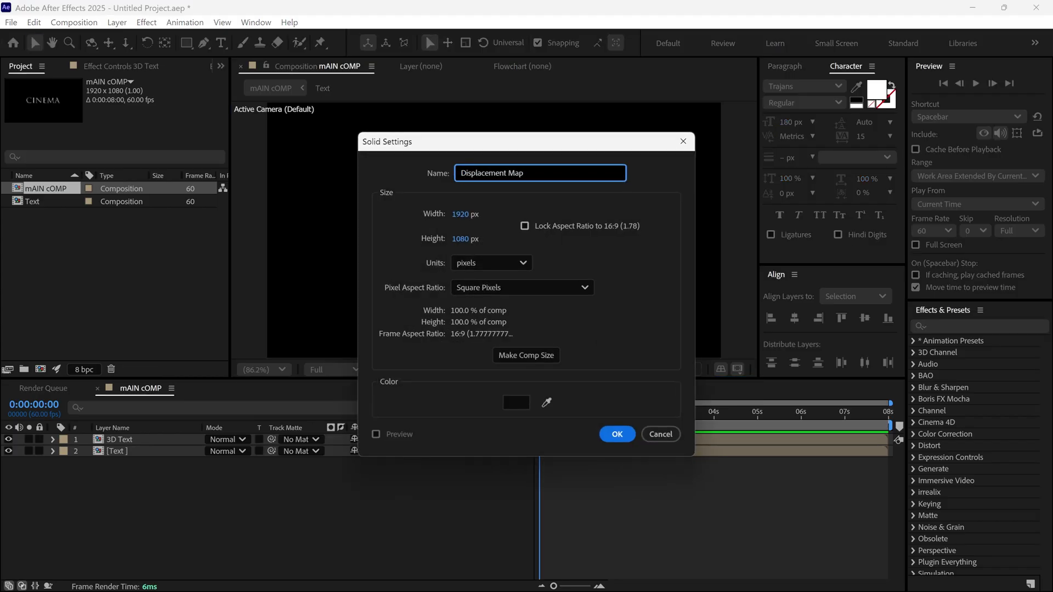
click(624, 437)
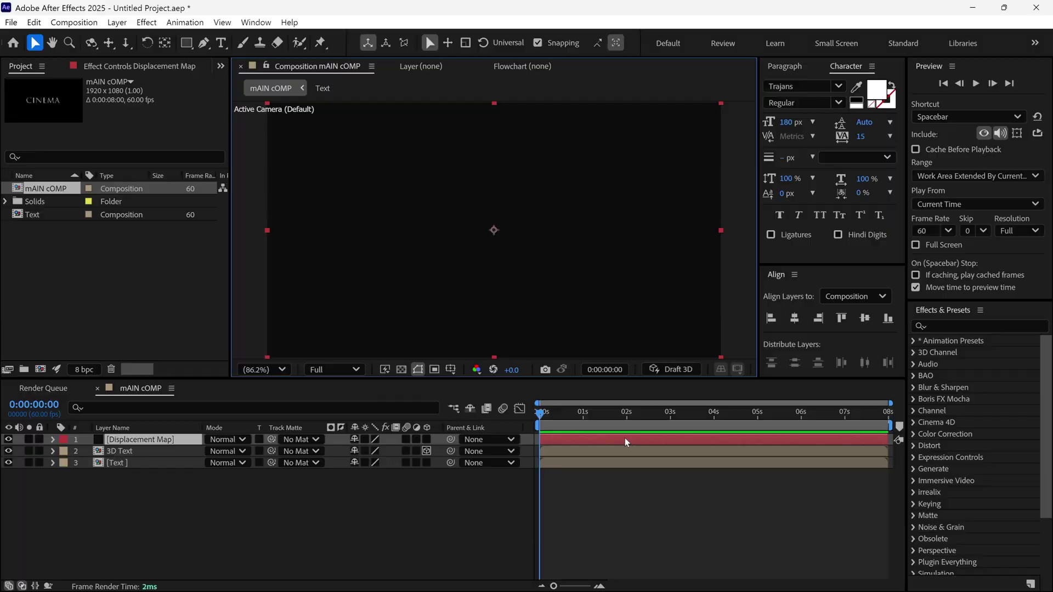
Step: Apply Turbulent Noise to the Displacement Map solid
click(984, 325)
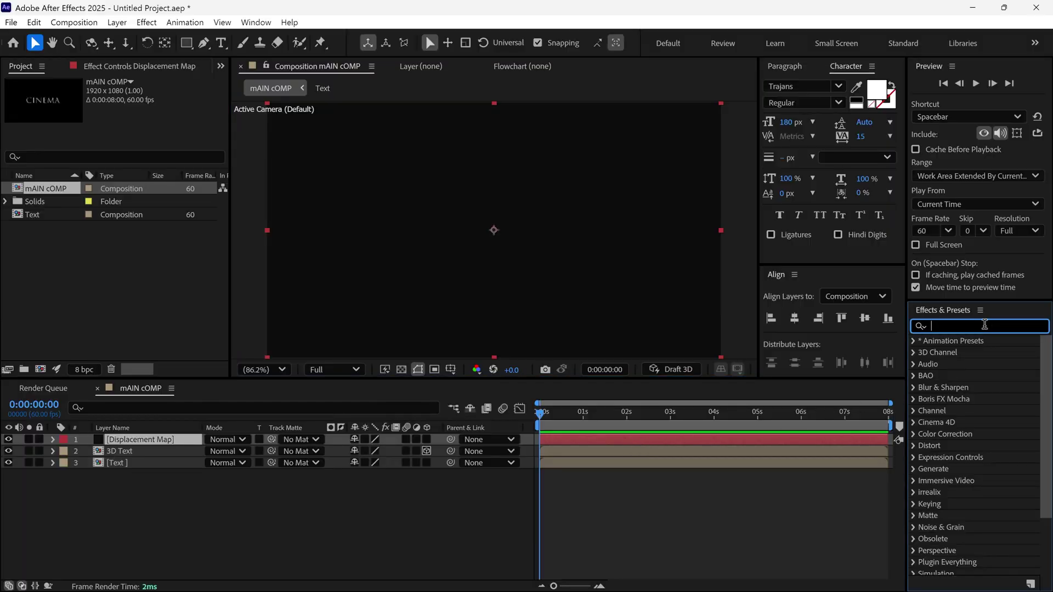
text(turb)
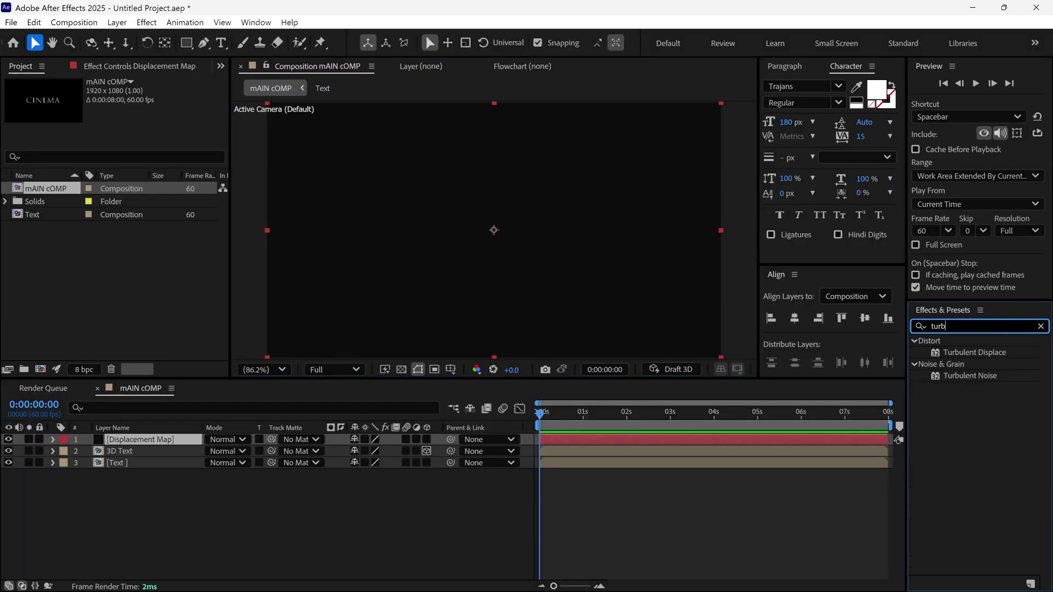
drag(968, 376, 426, 297)
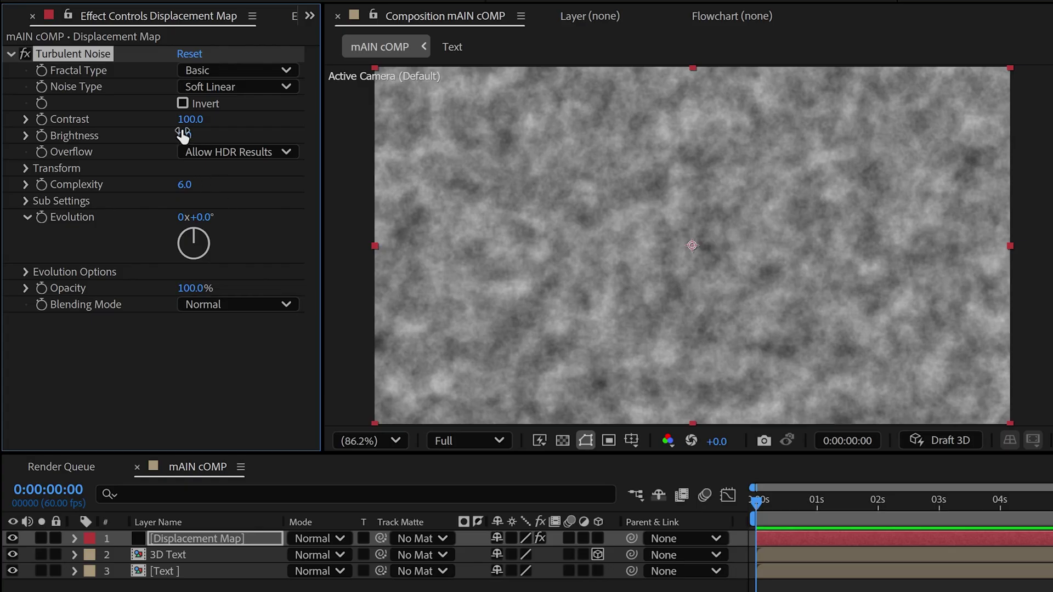
Step: Turn off Uniform Scaling and set noise Scale Width 300, Scale Height 10
click(27, 167)
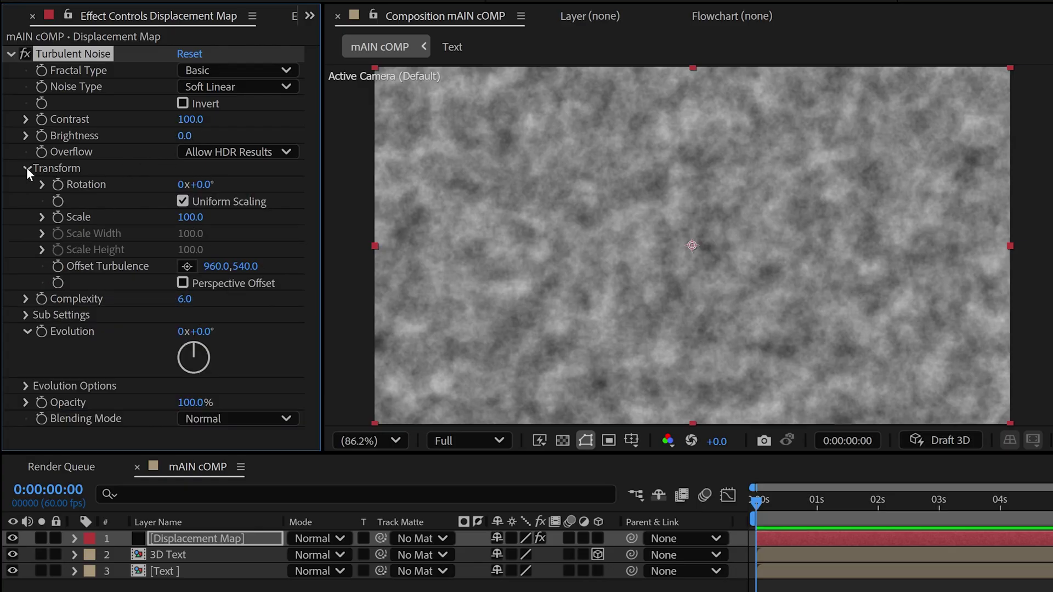
click(182, 202)
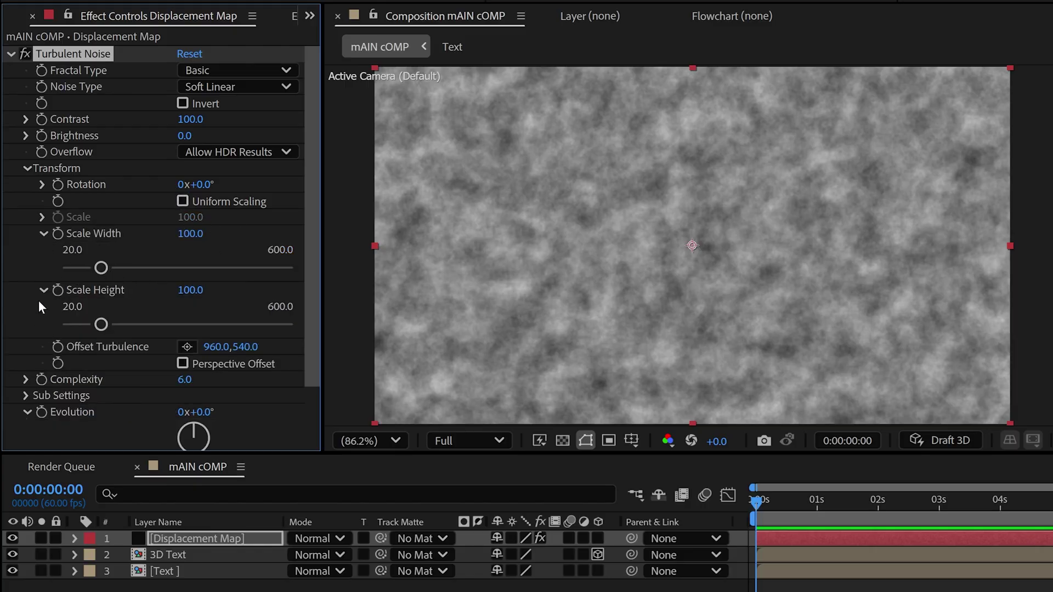
click(189, 233)
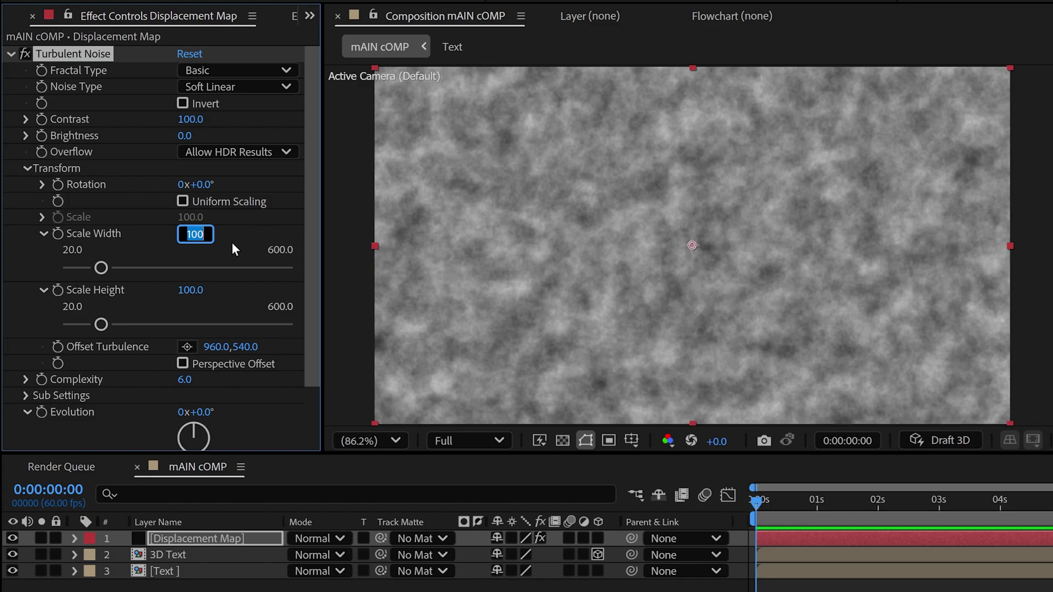
text(300)
key(Return)
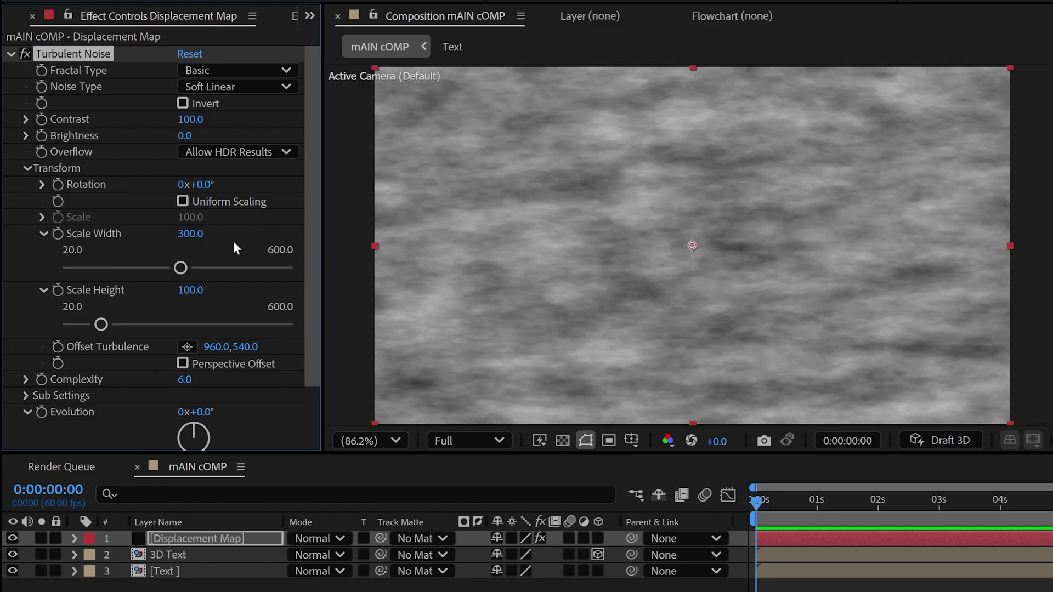
click(190, 290)
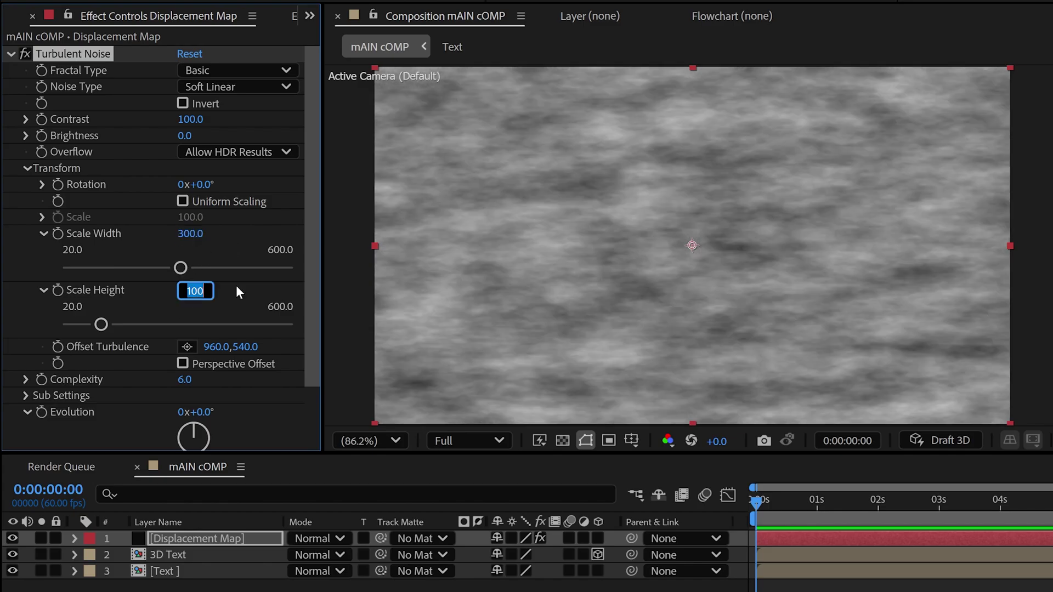
text(10)
key(Return)
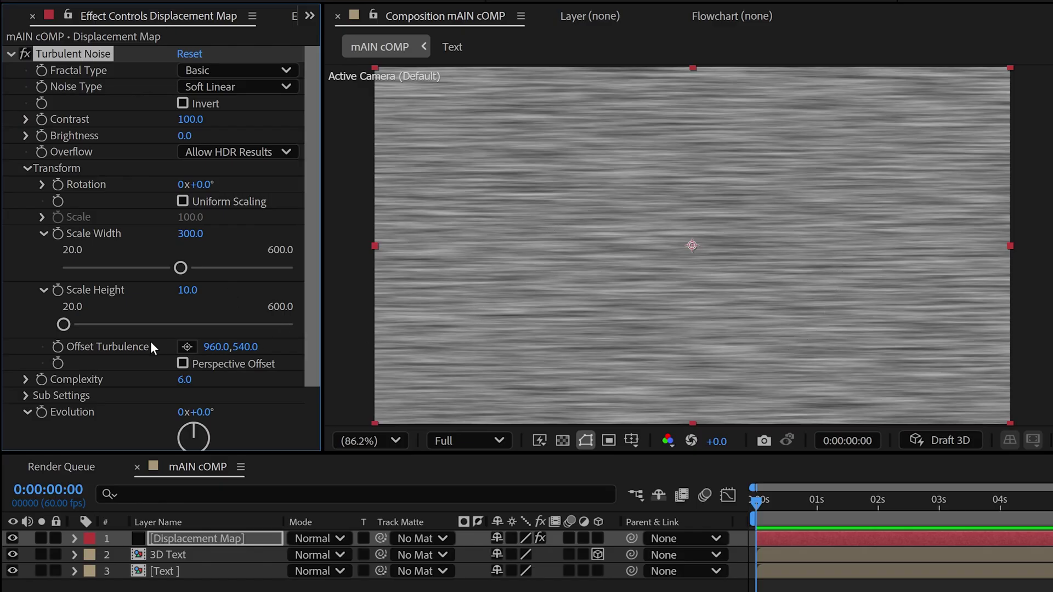
Step: Scrub the noise Evolution to −61° to watch the streaks shift
drag(309, 285, 310, 356)
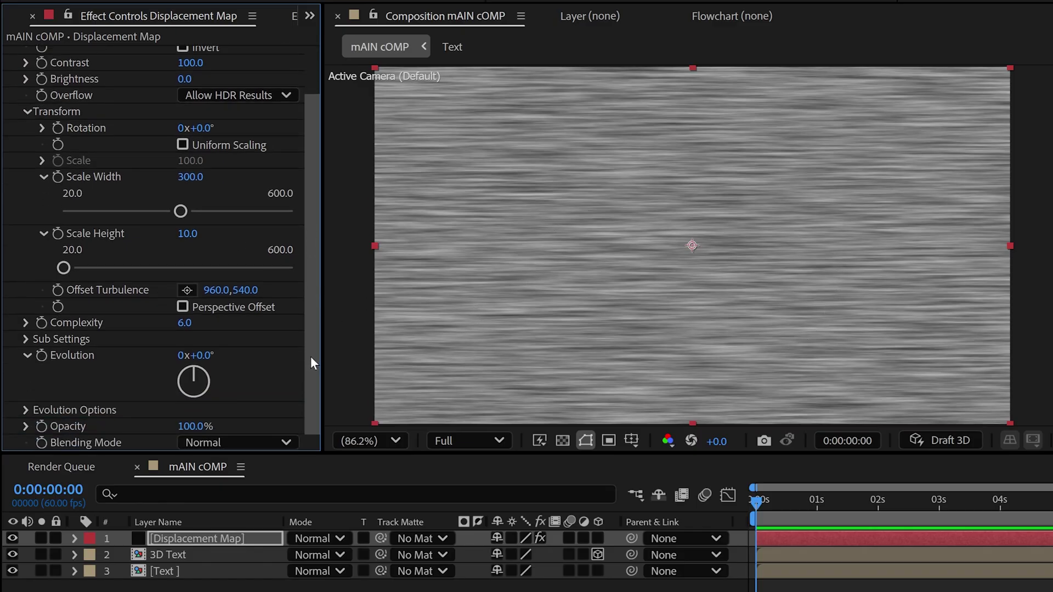
click(64, 357)
drag(211, 355, 116, 327)
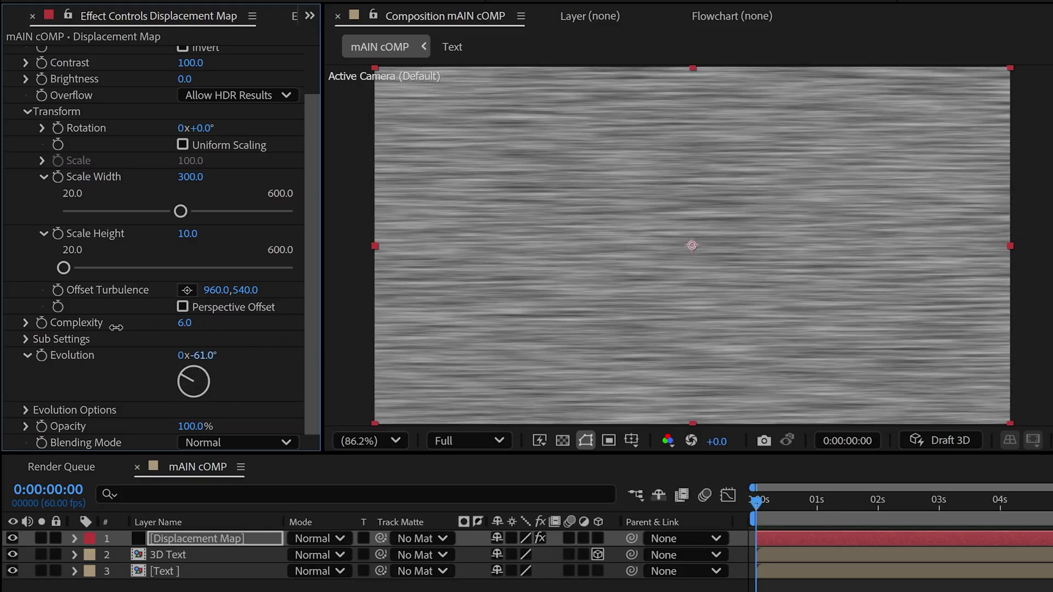
Step: Undo the Evolution scrub, add a time*100 expression to Evolution, and preview the animation
key(ctrl+z)
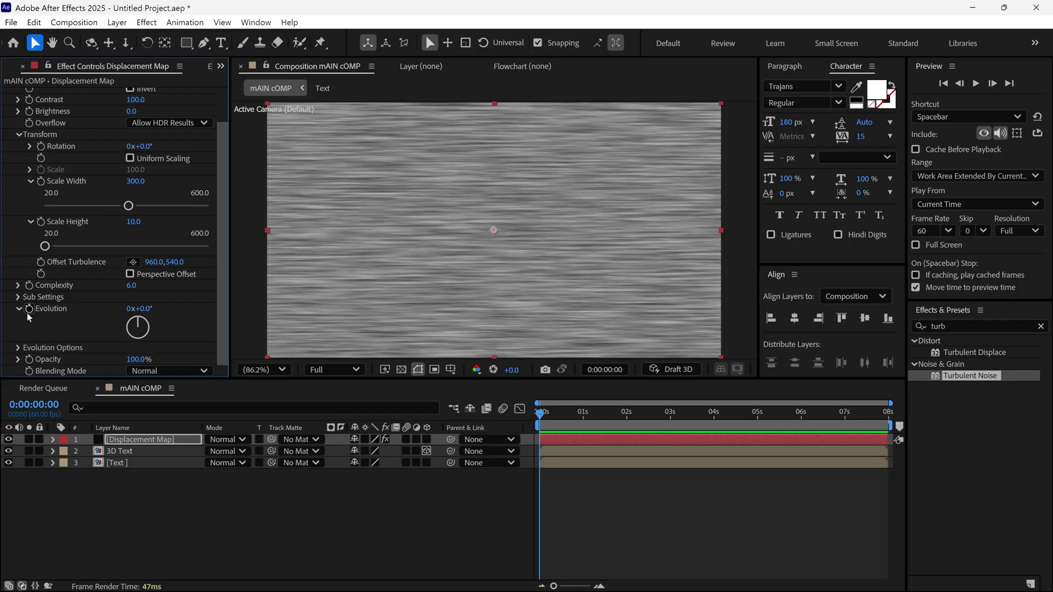
key(alt)
alt+click(28, 313)
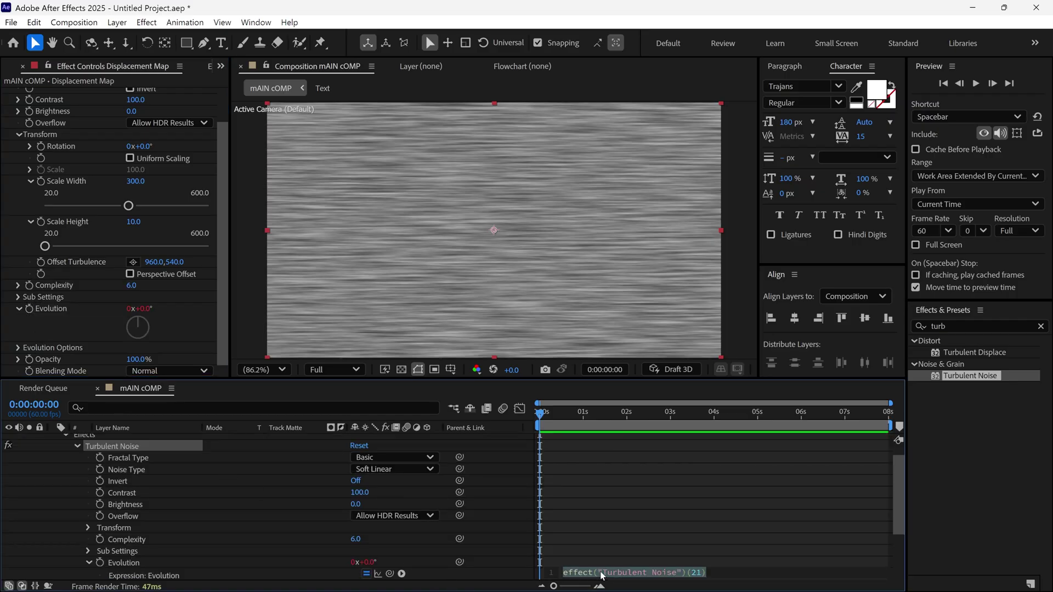
text(time)
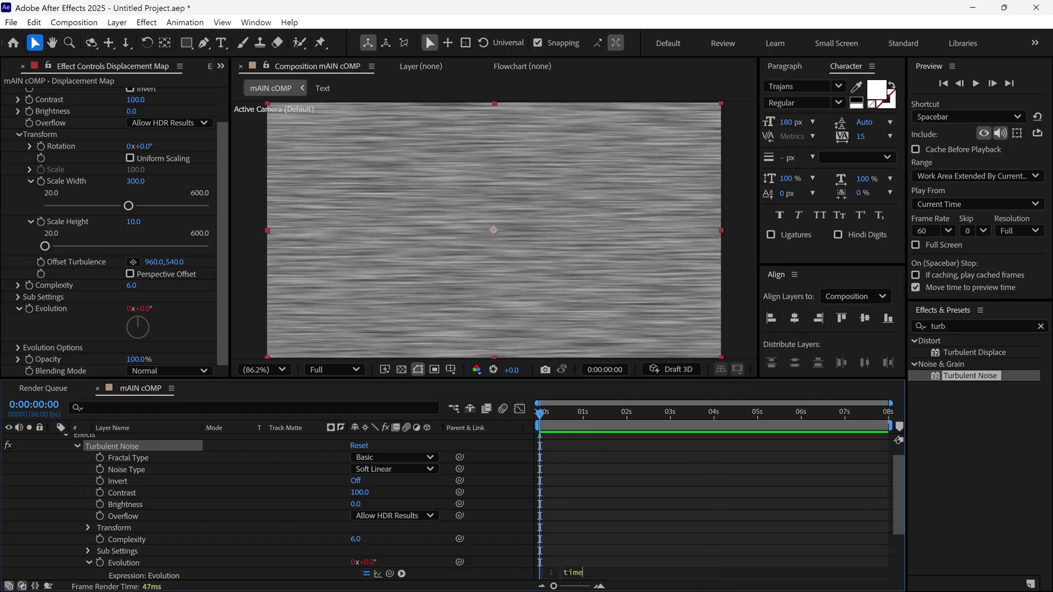
text(*100)
click(550, 428)
click(544, 415)
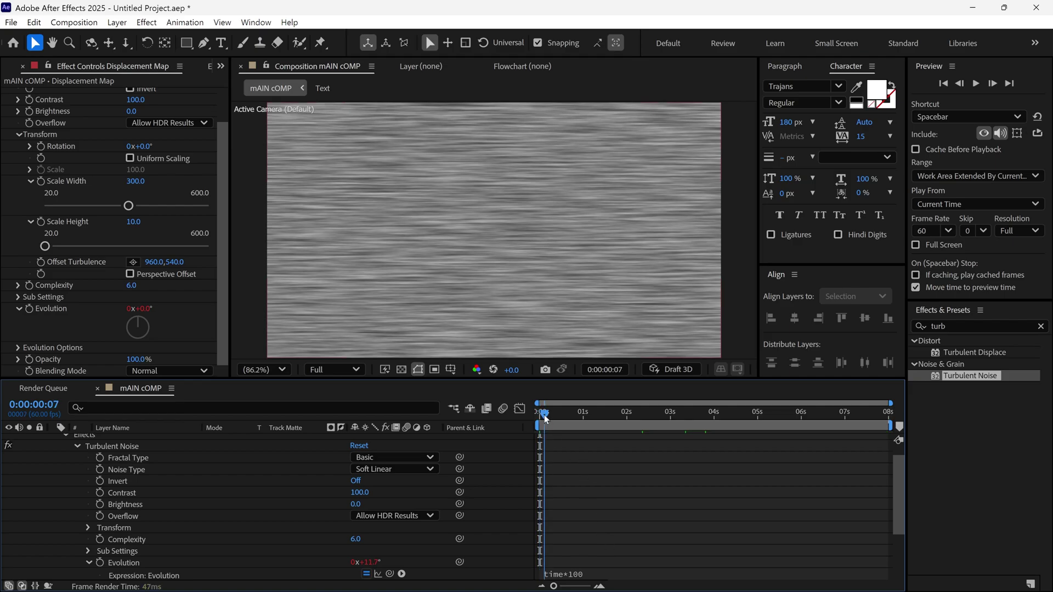
mouse_move(546, 419)
mouse_down()
mouse_move(804, 418)
mouse_move(724, 435)
mouse_move(540, 423)
mouse_up()
Step: Select the 3D Text layer and apply Displacement Map, found by searching 'dis'
key(u)
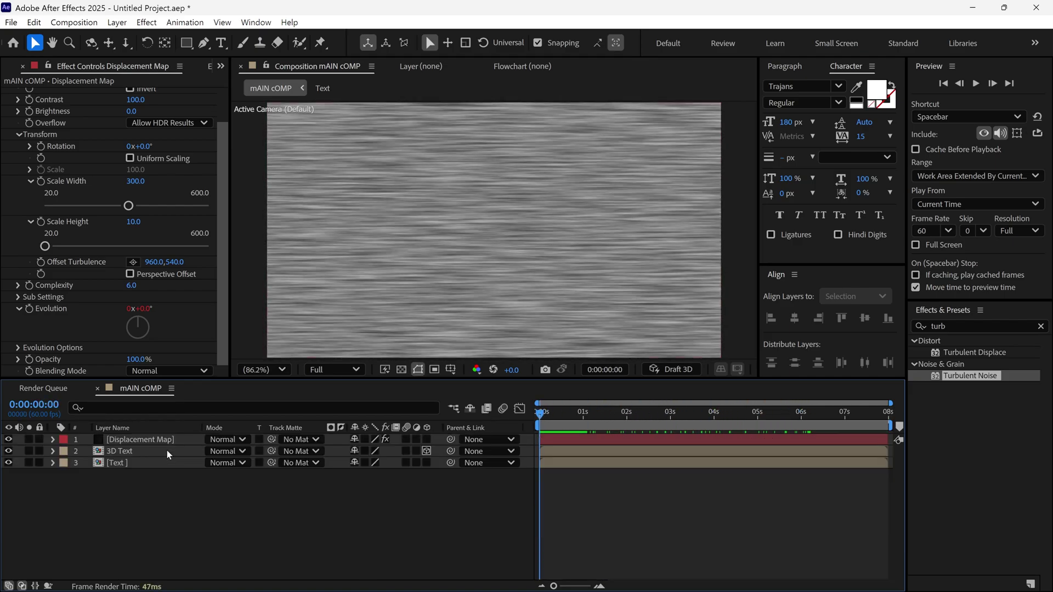
click(105, 452)
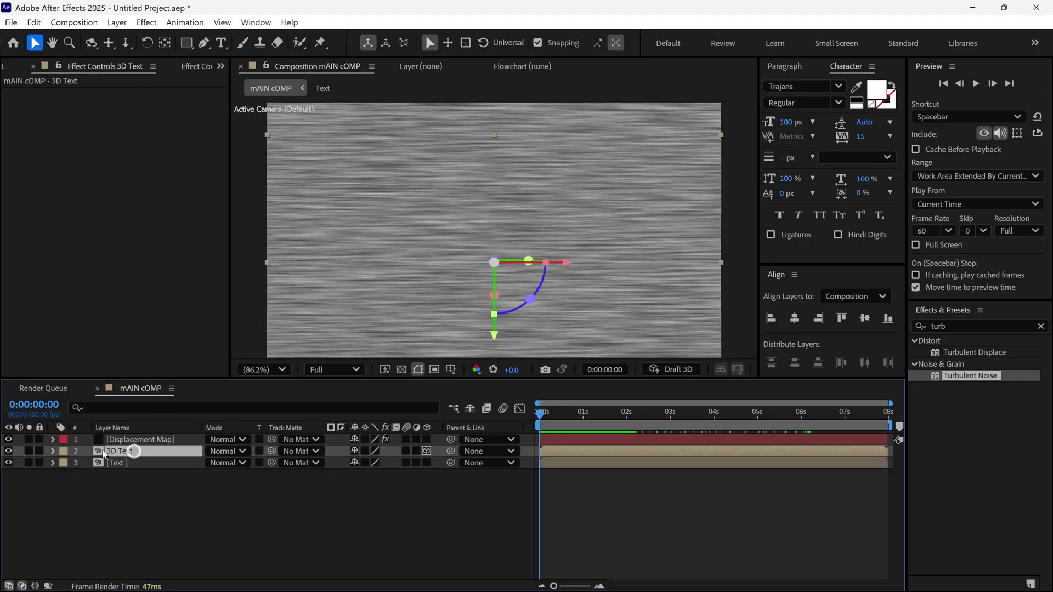
click(946, 327)
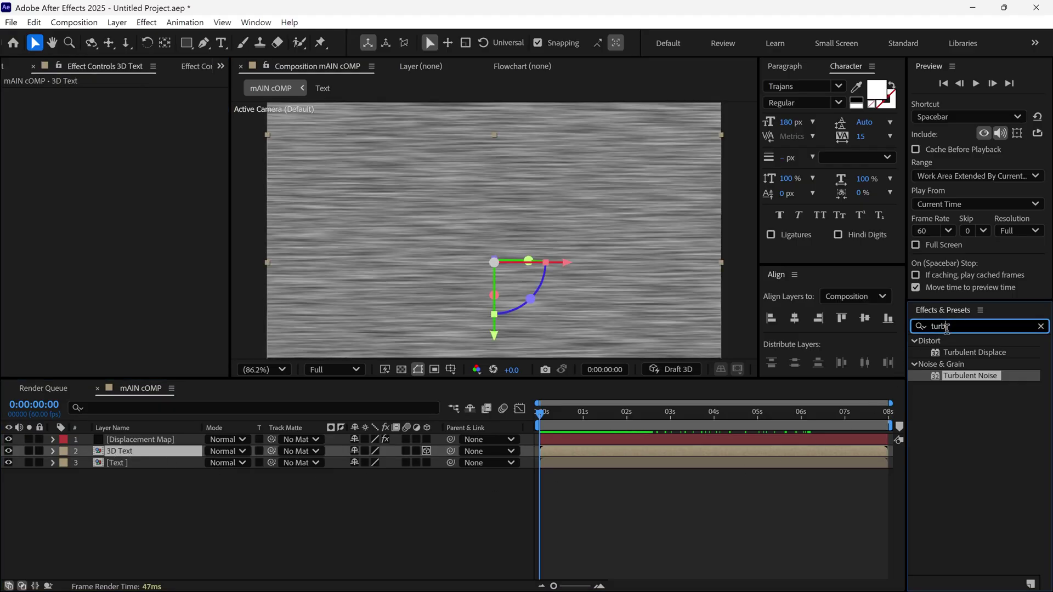
double_click(946, 329)
text(disp)
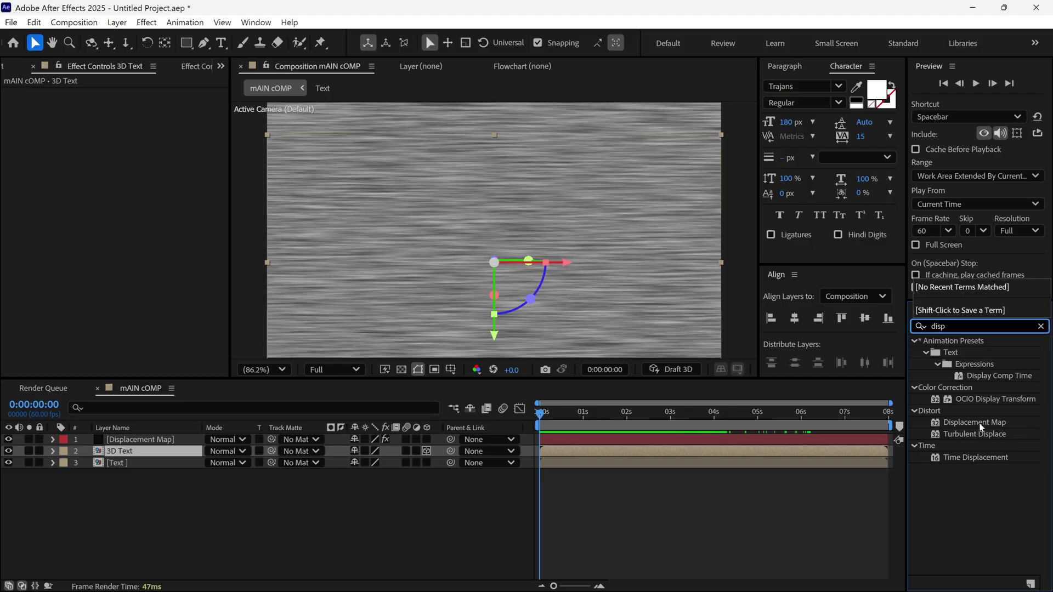
drag(981, 427, 156, 454)
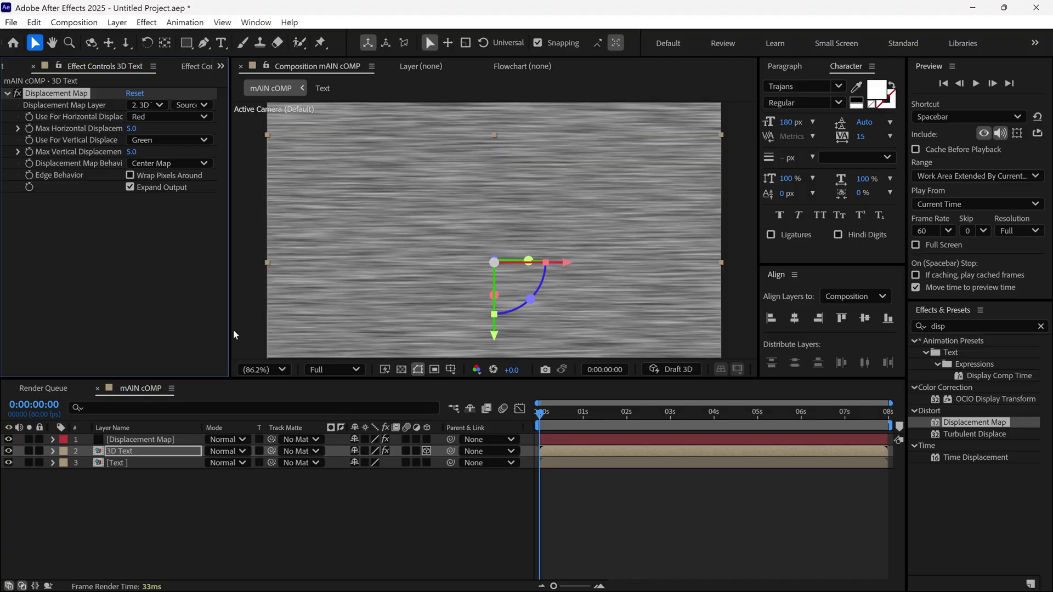
Step: Hide the noise layer and map displacement from 1. Displacement Map using Effects & Masks
click(8, 439)
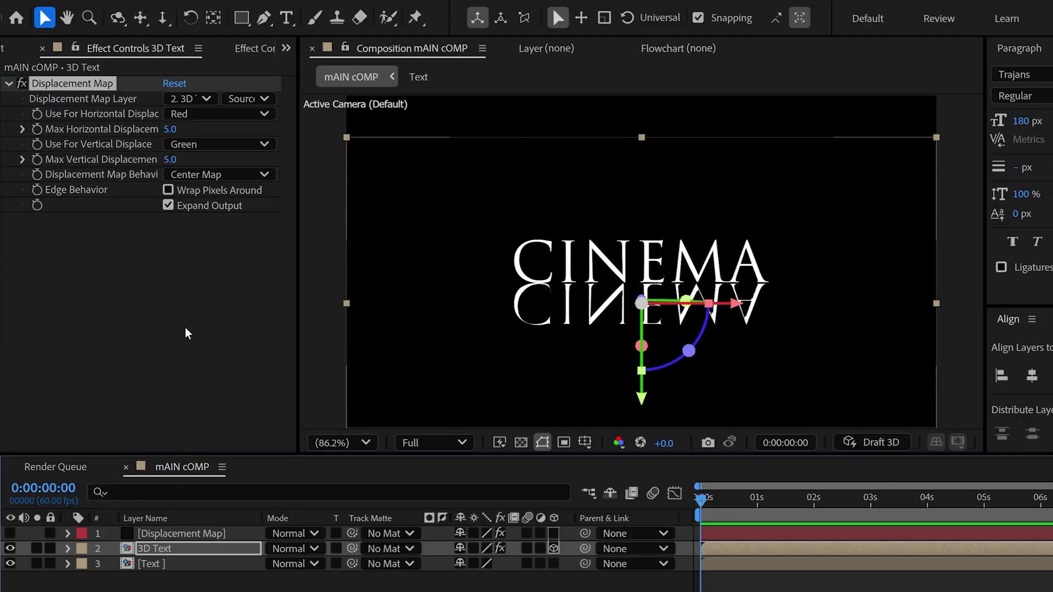
click(188, 100)
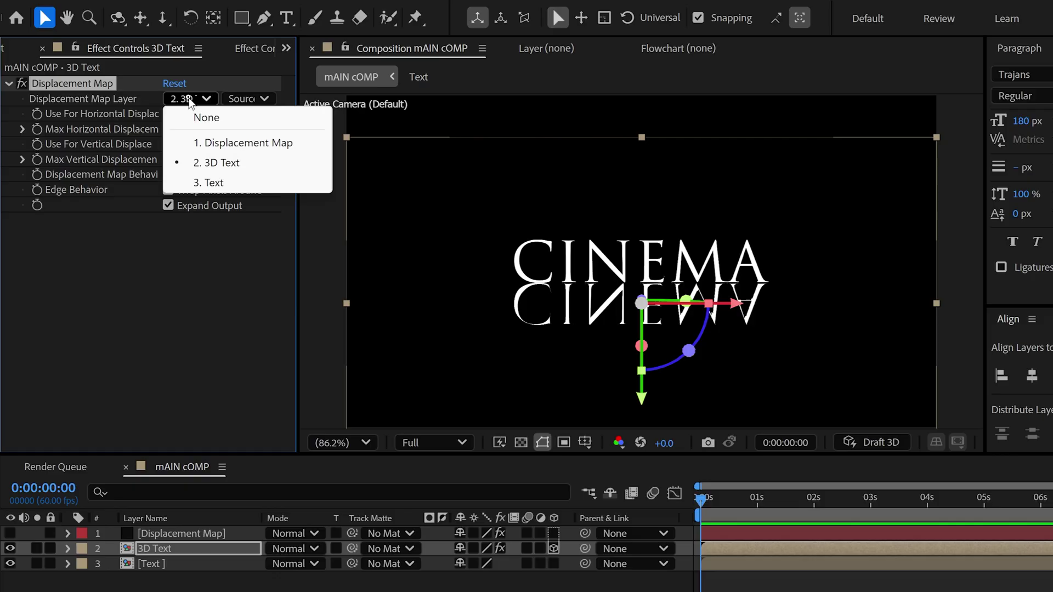
click(261, 151)
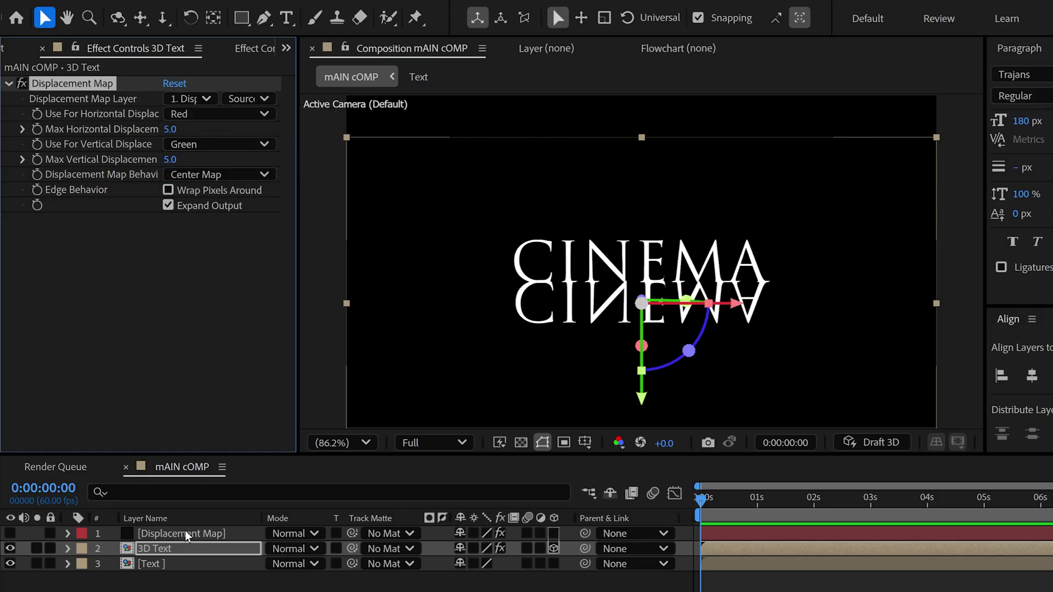
click(248, 99)
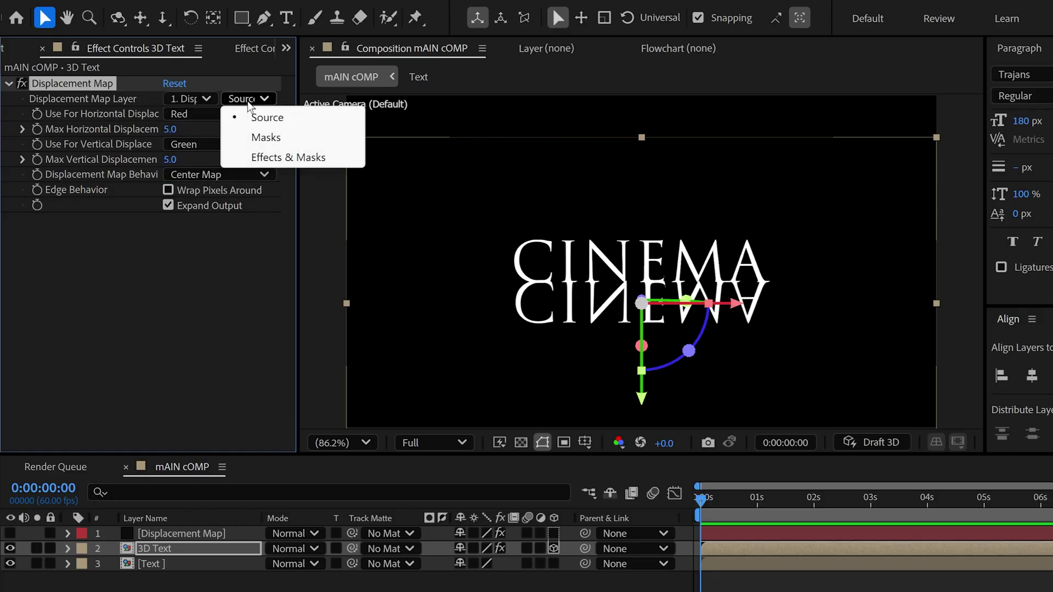
click(254, 158)
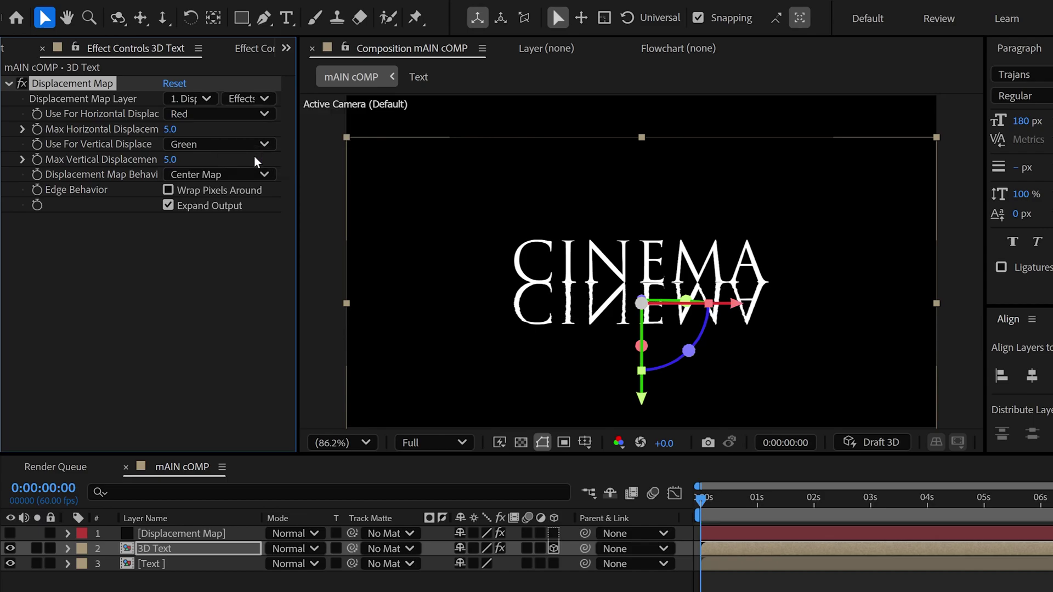
Step: Set Max Horizontal Displacement to 20 and Max Vertical Displacement to 100
click(170, 129)
text(2)
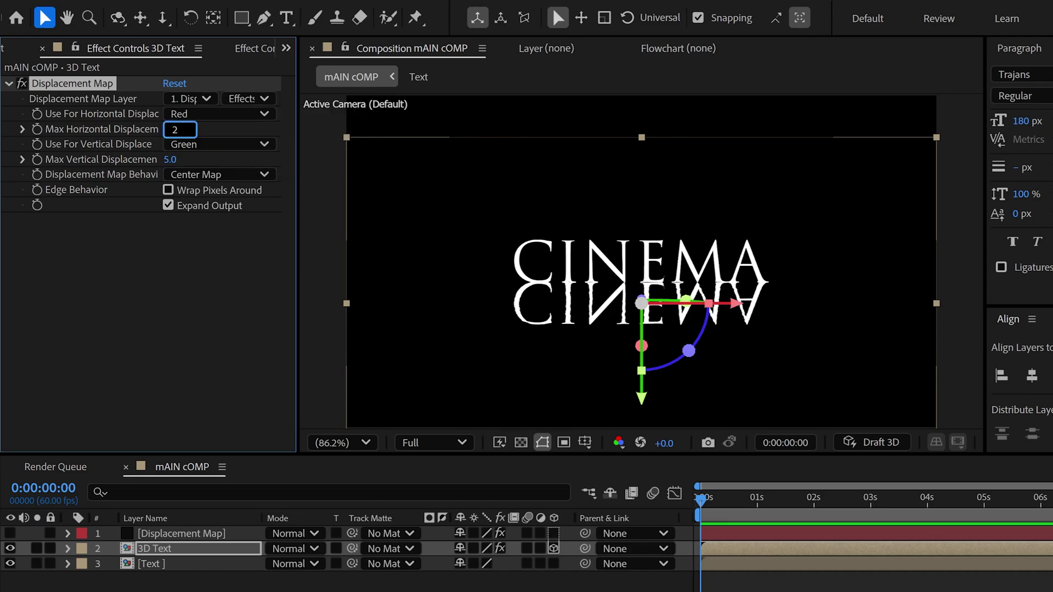
text(0)
key(Return)
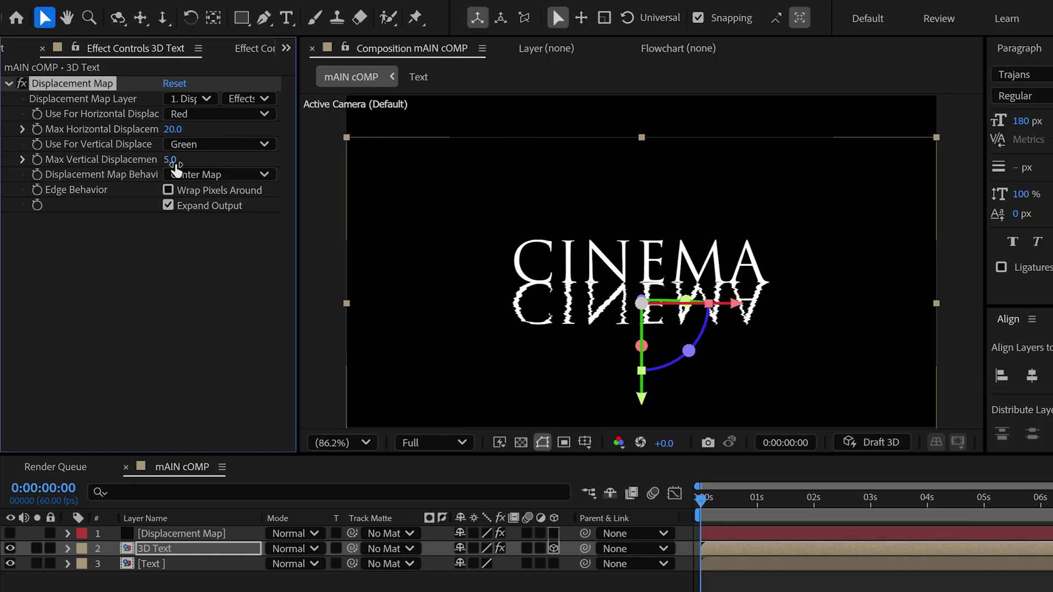
click(173, 161)
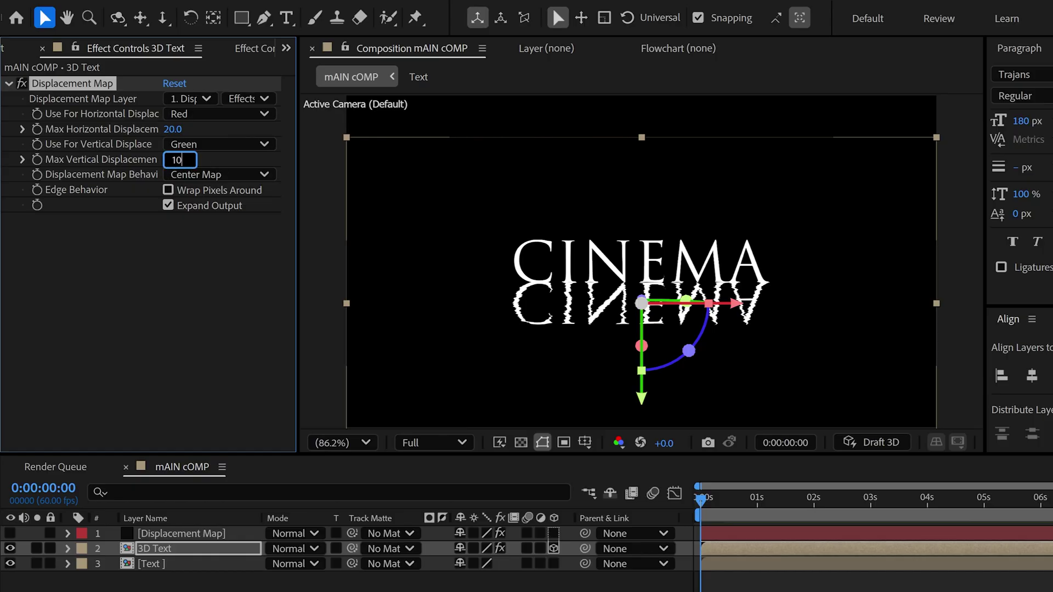
key(Return)
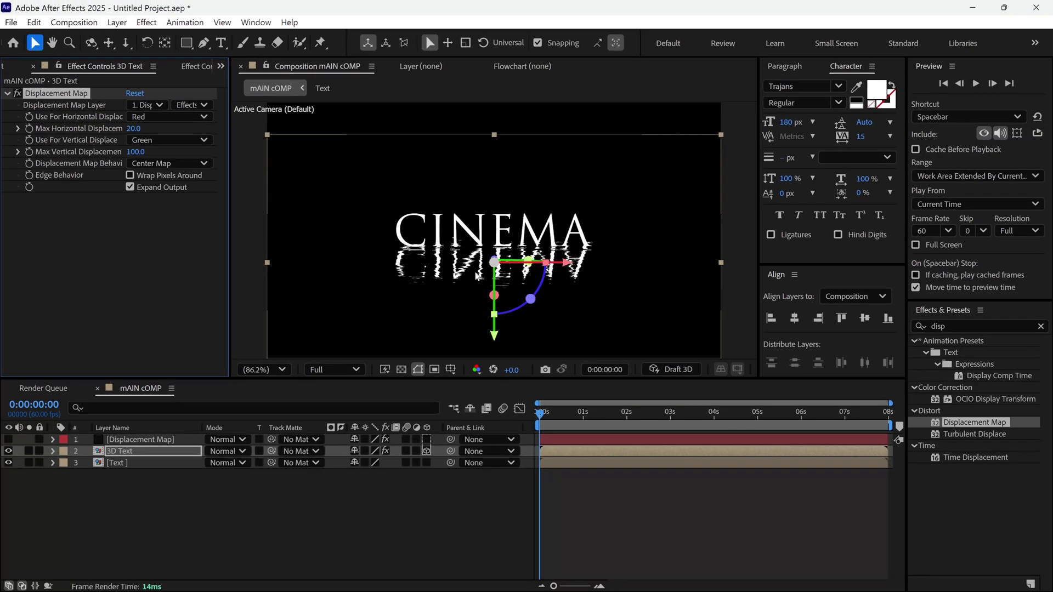
Step: Open the Text precomp and apply Glow to the CINEMA text
click(170, 455)
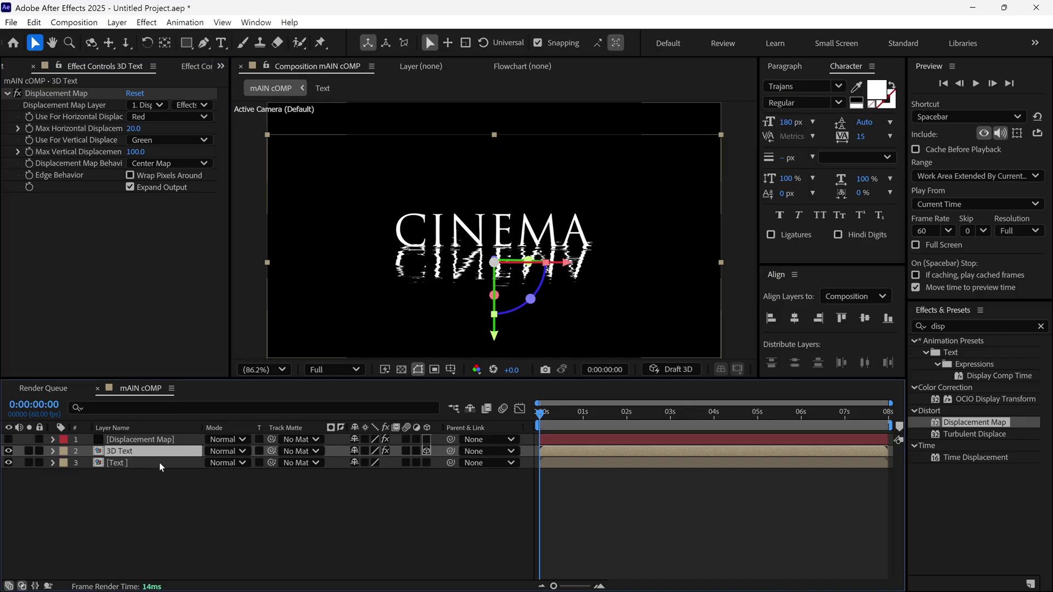
double_click(159, 463)
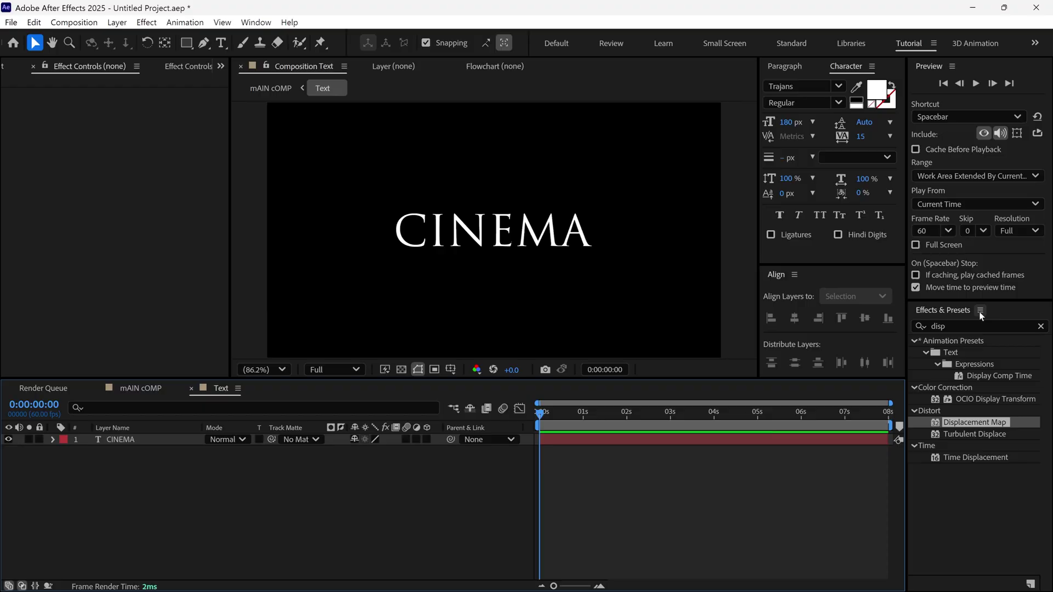
click(938, 326)
text(glo)
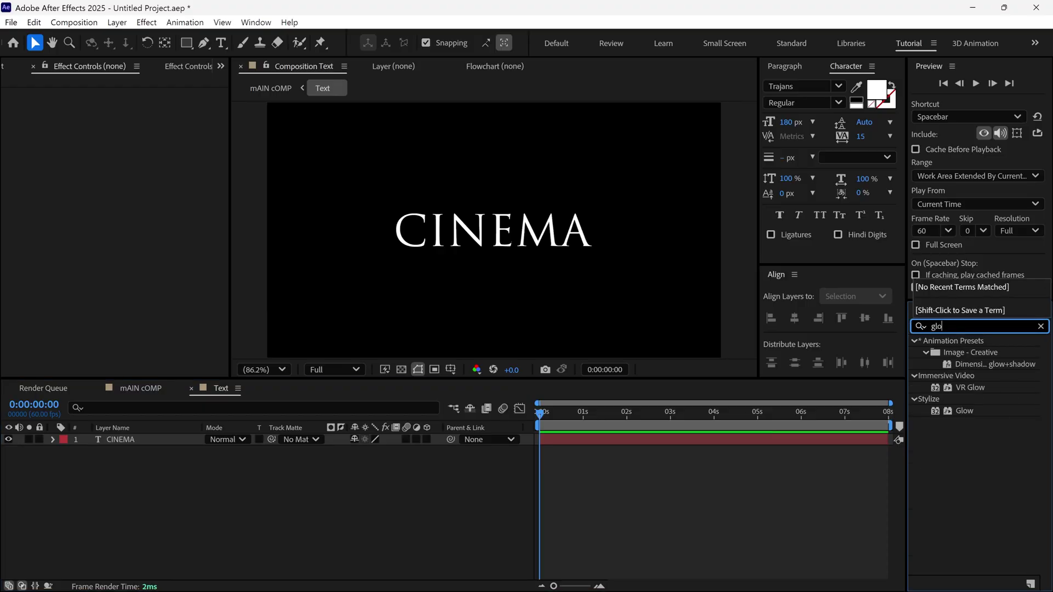
text(w)
drag(952, 411, 499, 248)
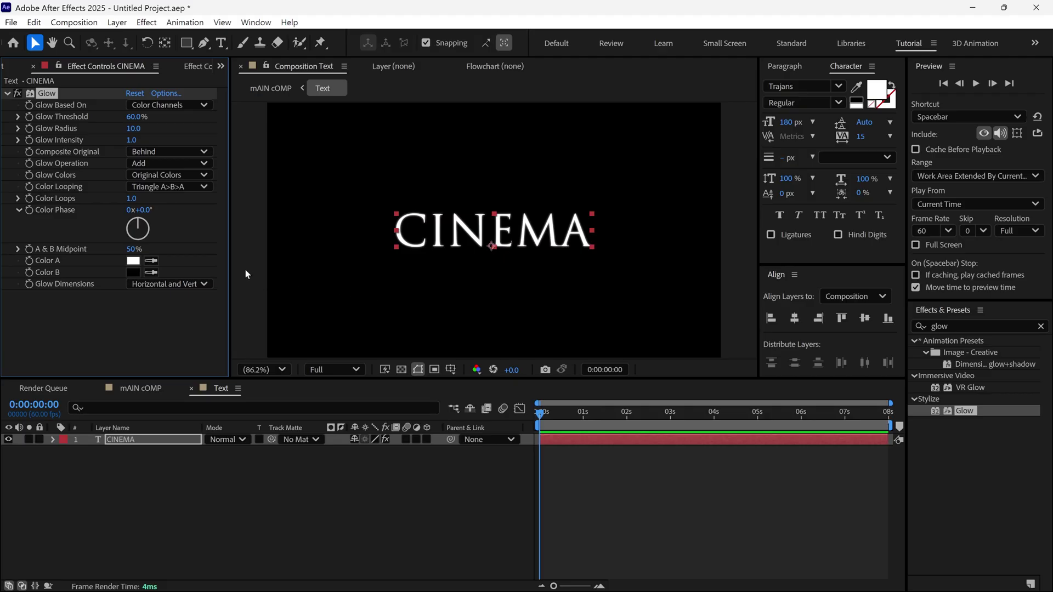
Step: Set Glow Radius to 35 and return to mAIN cOMP
click(134, 128)
text(35)
key(Return)
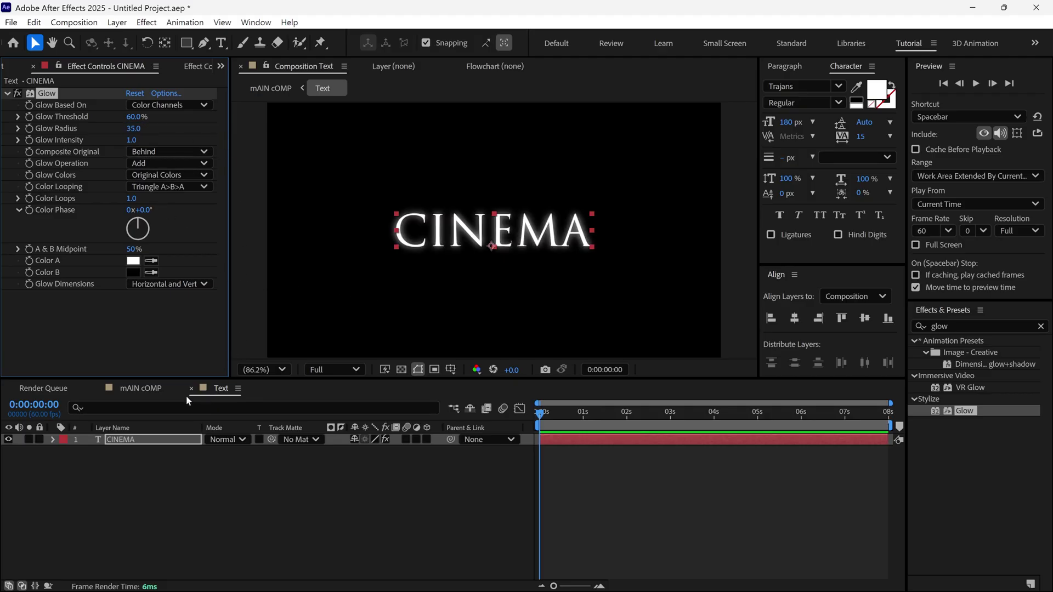
click(135, 389)
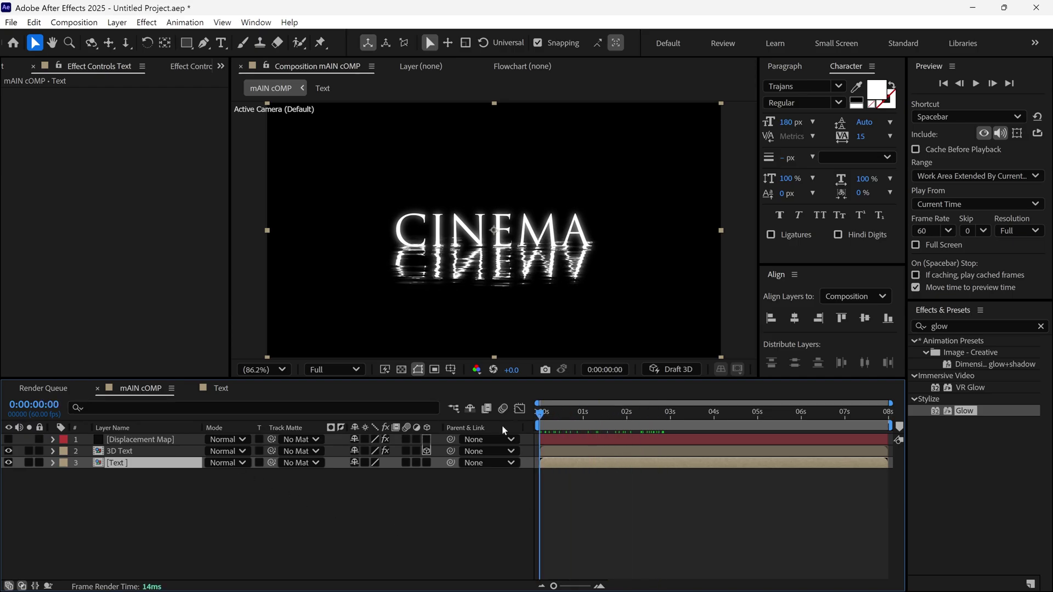
Step: Add a solid named BG and place it below the text layers
right_click(157, 486)
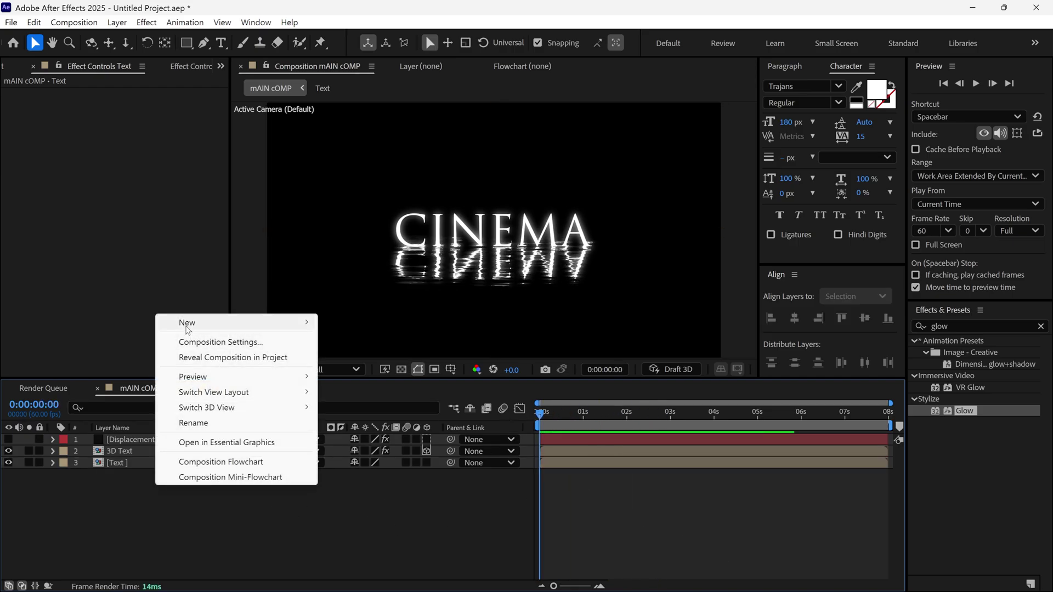
mouse_move(263, 323)
click(358, 358)
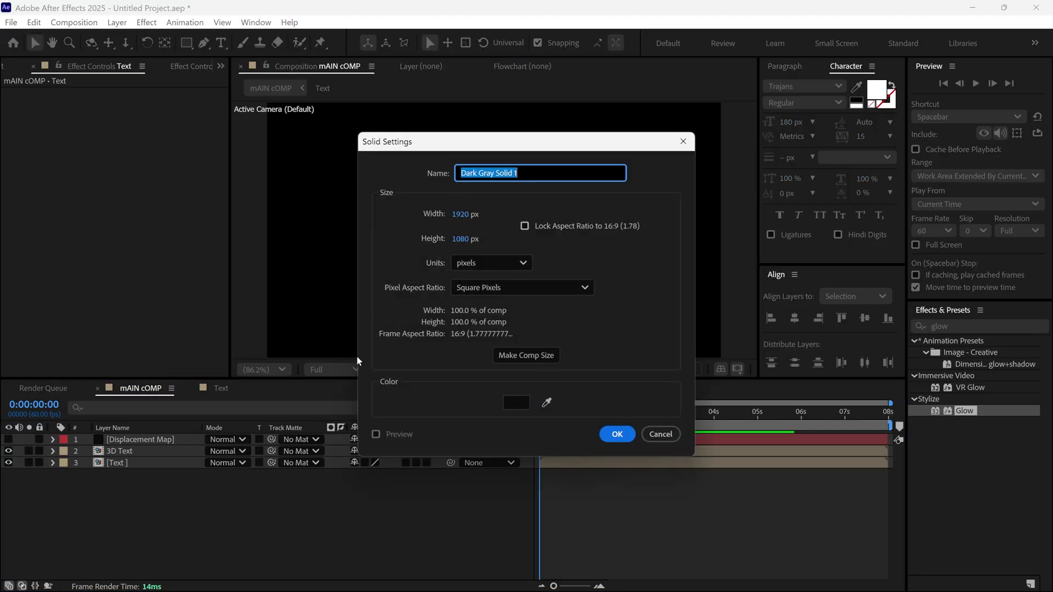
text(BG)
click(617, 434)
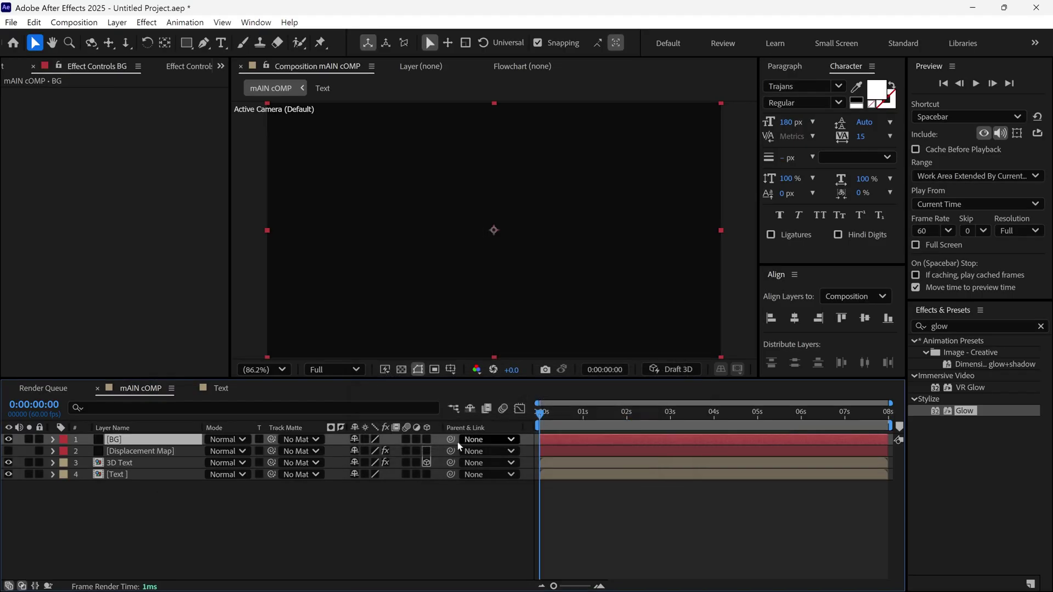
drag(171, 440, 173, 488)
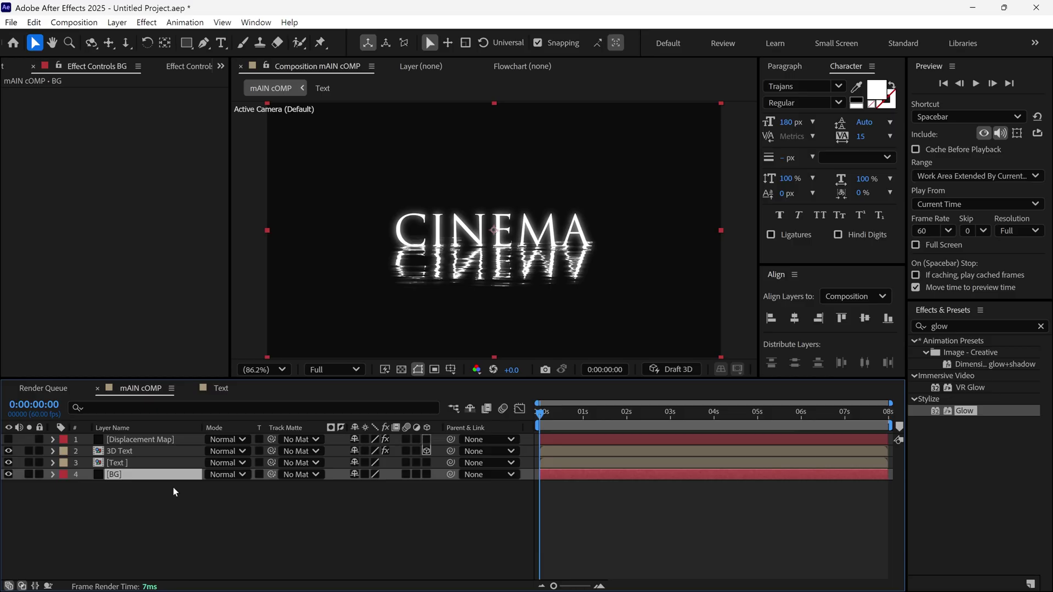
Step: Apply Gradient Ramp to BG with a near-black end colour
double_click(939, 326)
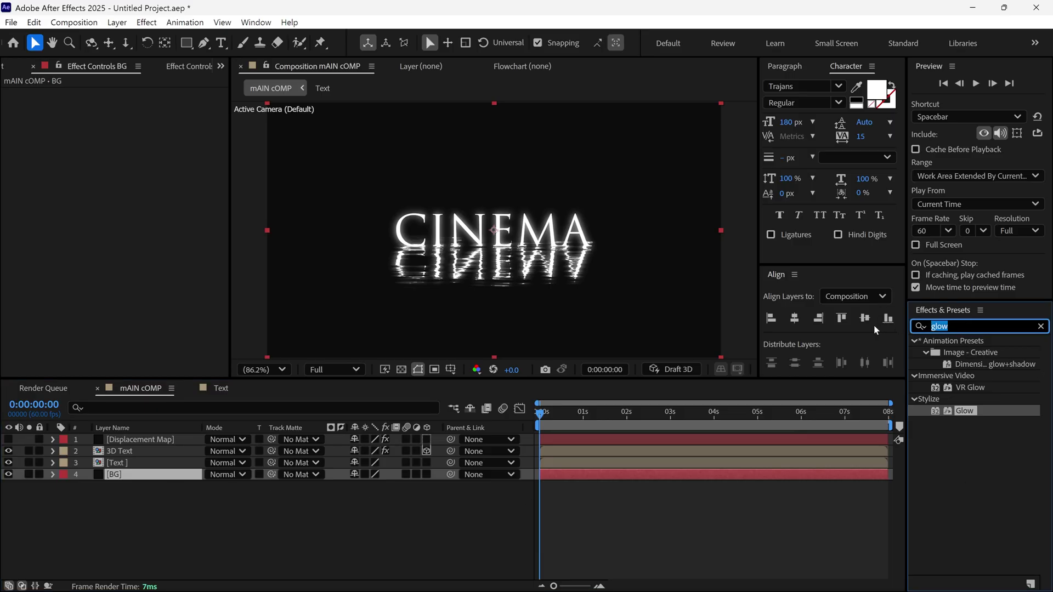
text(ramp)
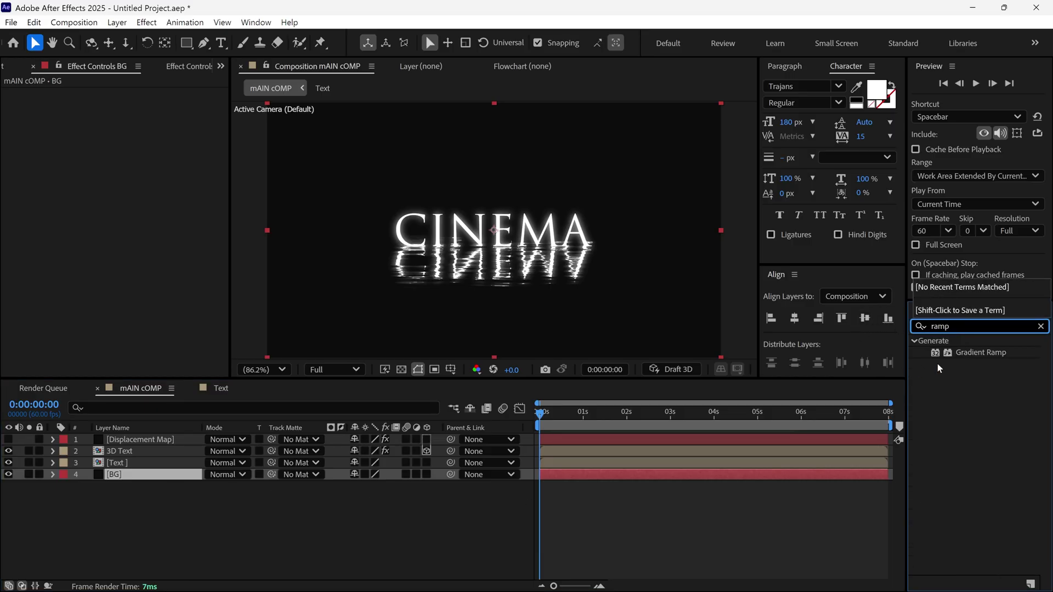
drag(971, 357, 140, 476)
click(133, 139)
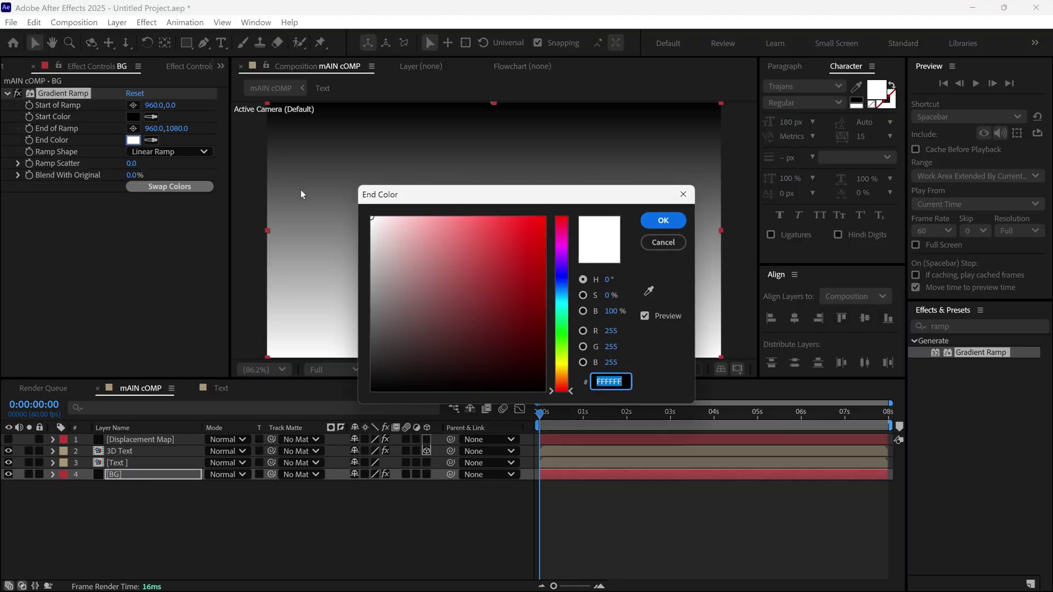
drag(403, 194, 721, 157)
drag(720, 291, 660, 336)
click(982, 182)
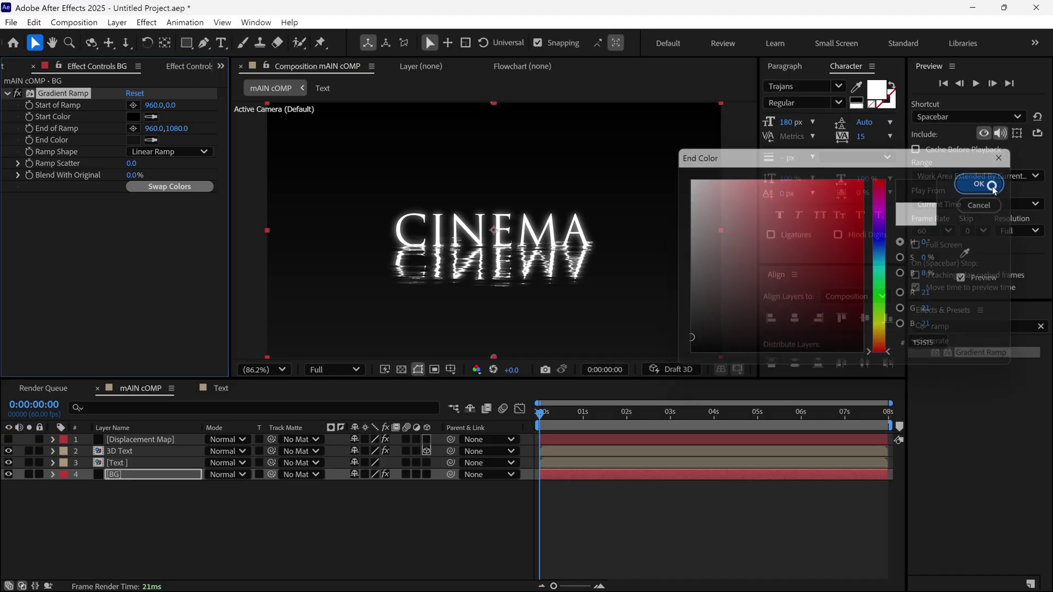
Step: Place the ramp start at 960,563 and end at 960,663, and swap the colours
drag(177, 128, 113, 126)
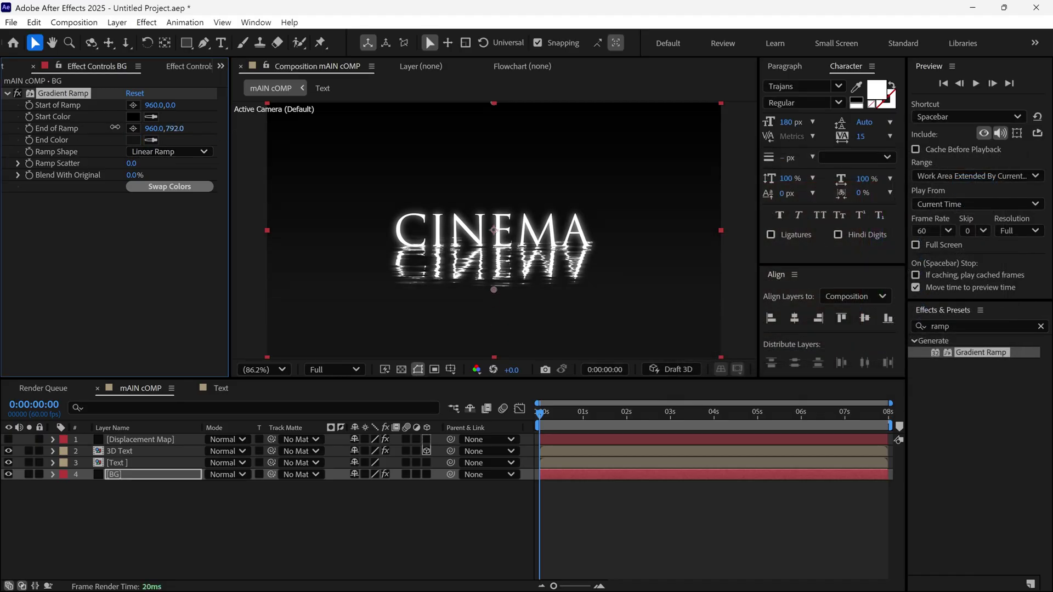
drag(164, 105, 186, 104)
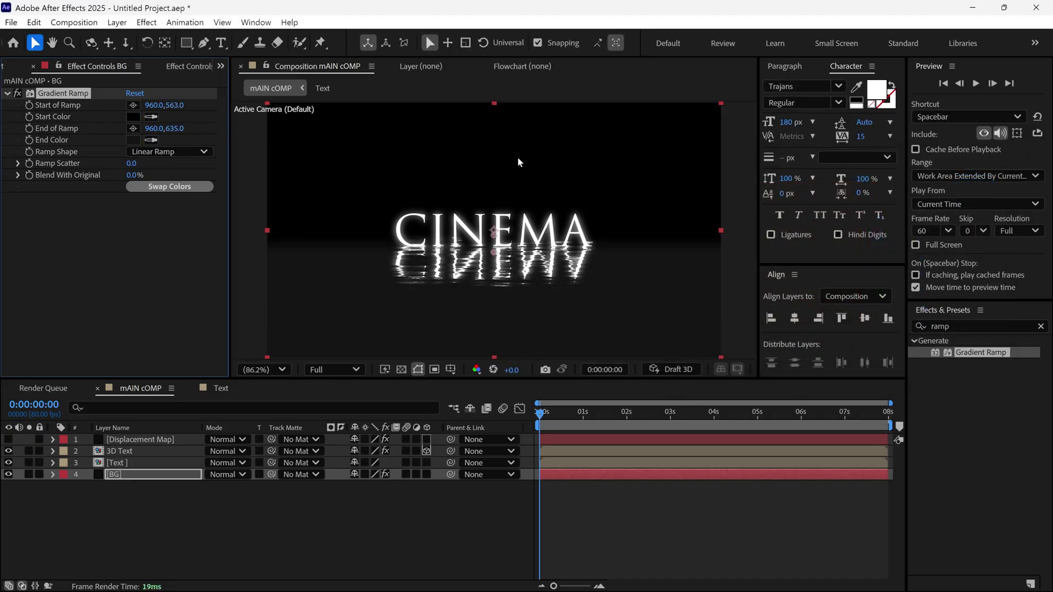
click(174, 187)
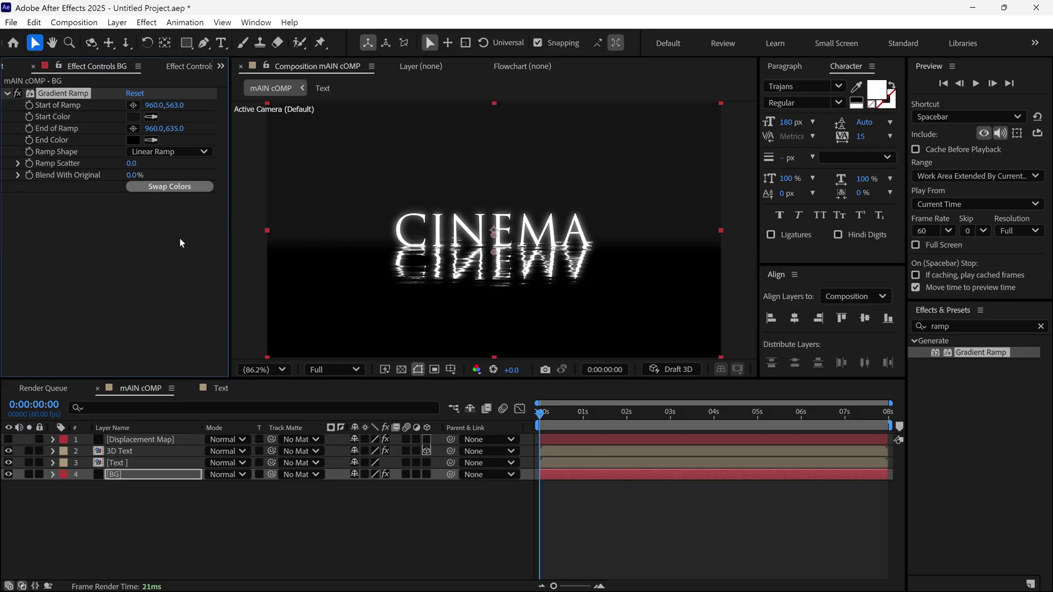
drag(177, 128, 196, 130)
Step: Choose the Pen tool with a near-black fill colour
click(152, 509)
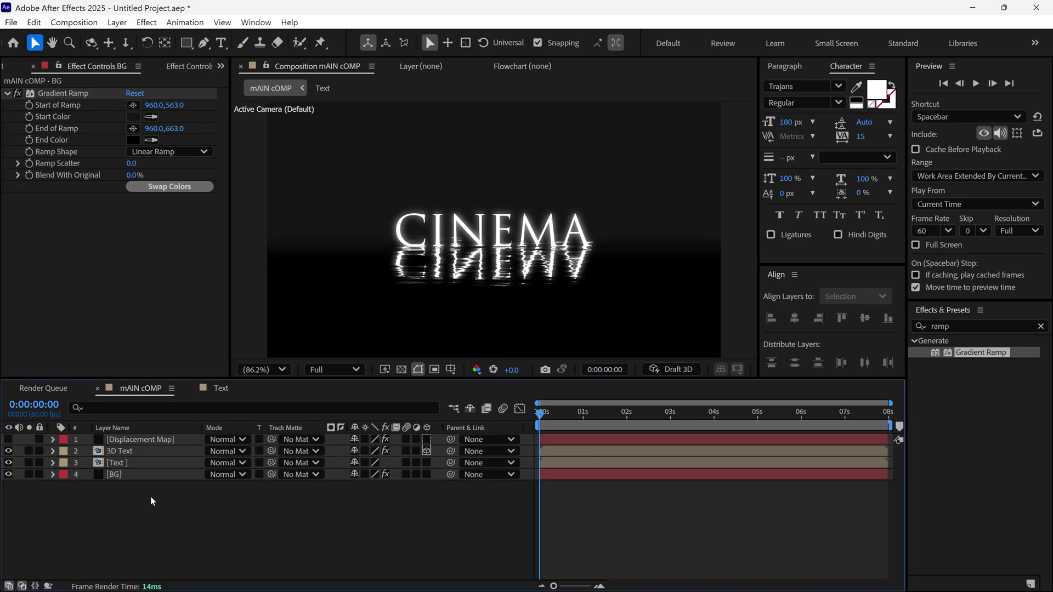
click(204, 44)
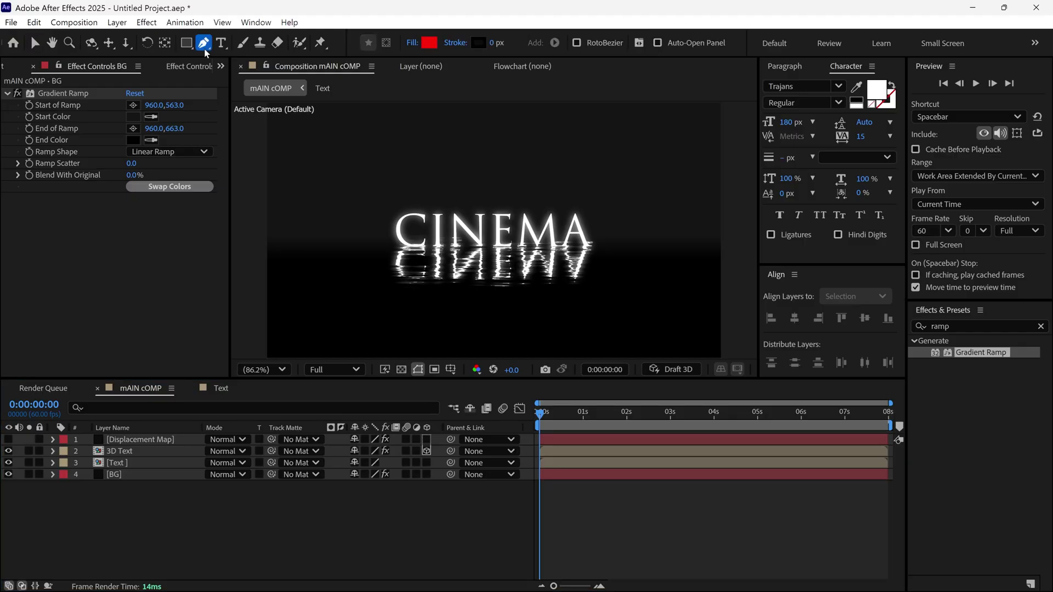
click(427, 44)
drag(432, 193, 728, 160)
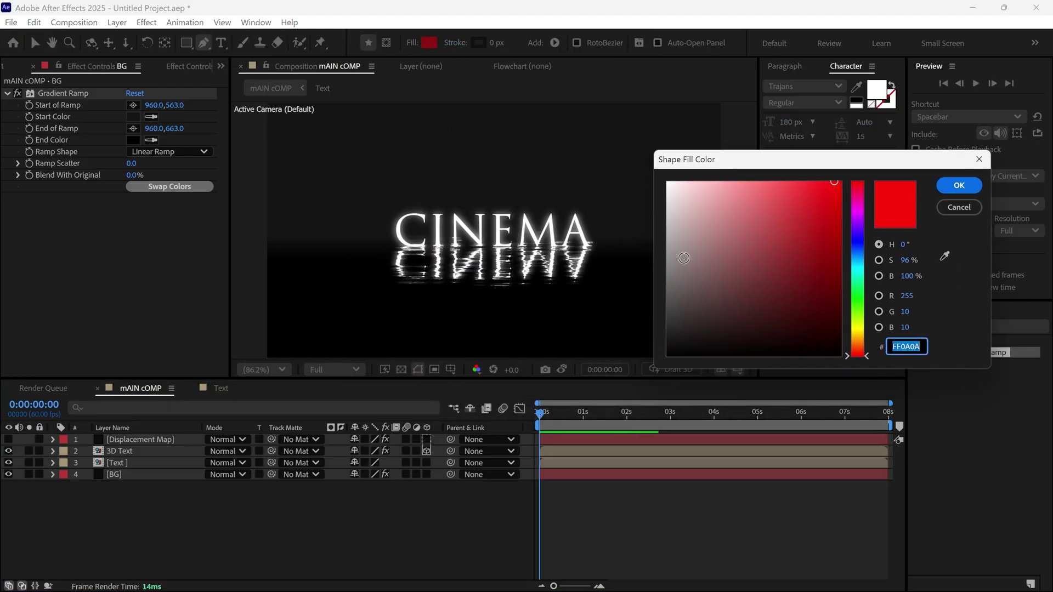
drag(680, 329, 629, 349)
click(958, 185)
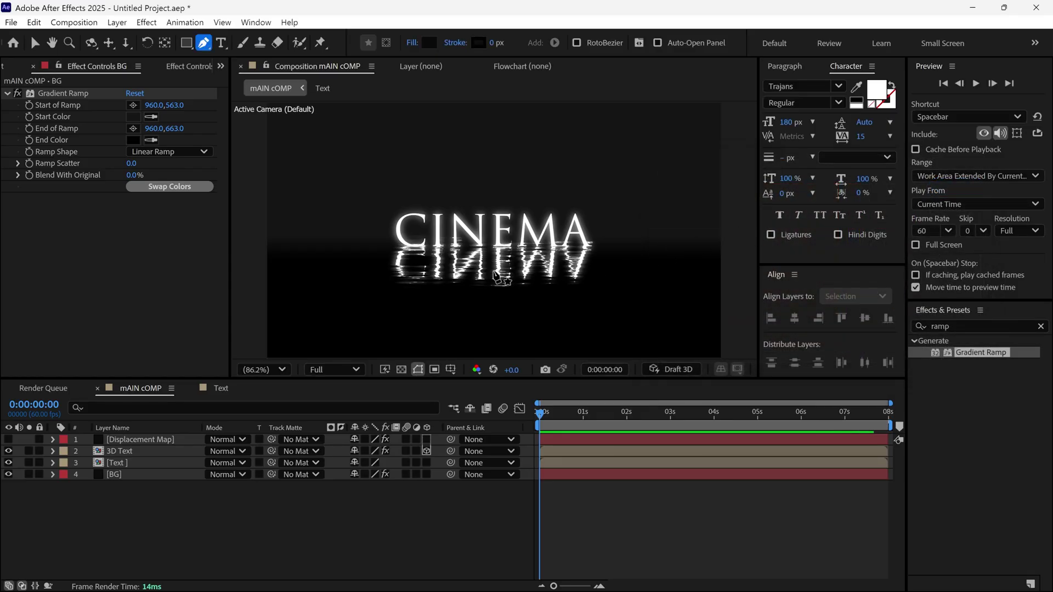
Step: Draw a closed mountain ridge silhouette with peaks and valleys across the frame
key(grave)
click(84, 368)
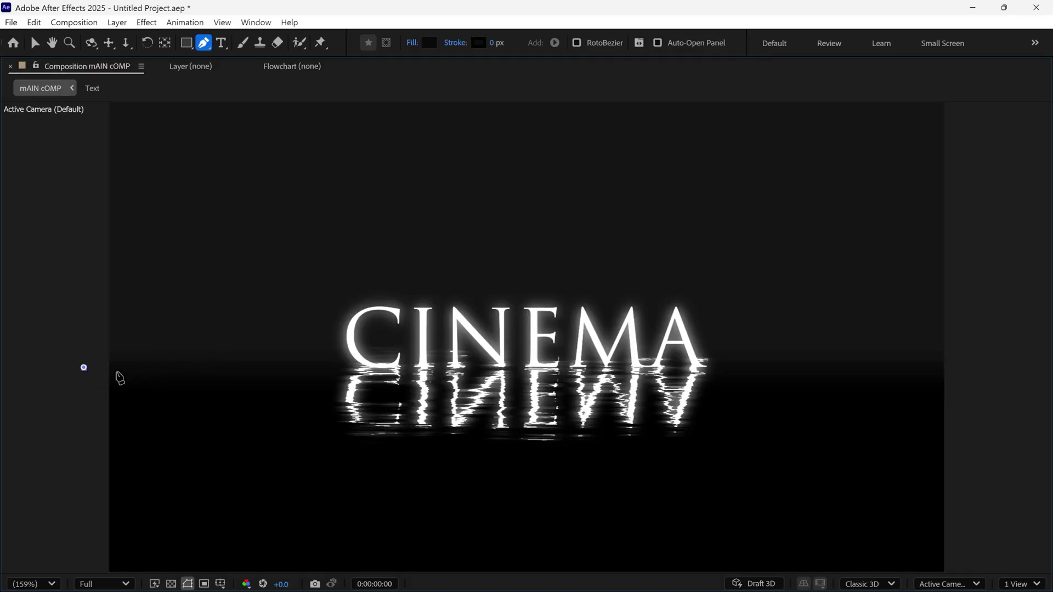
shift+click(986, 366)
click(923, 264)
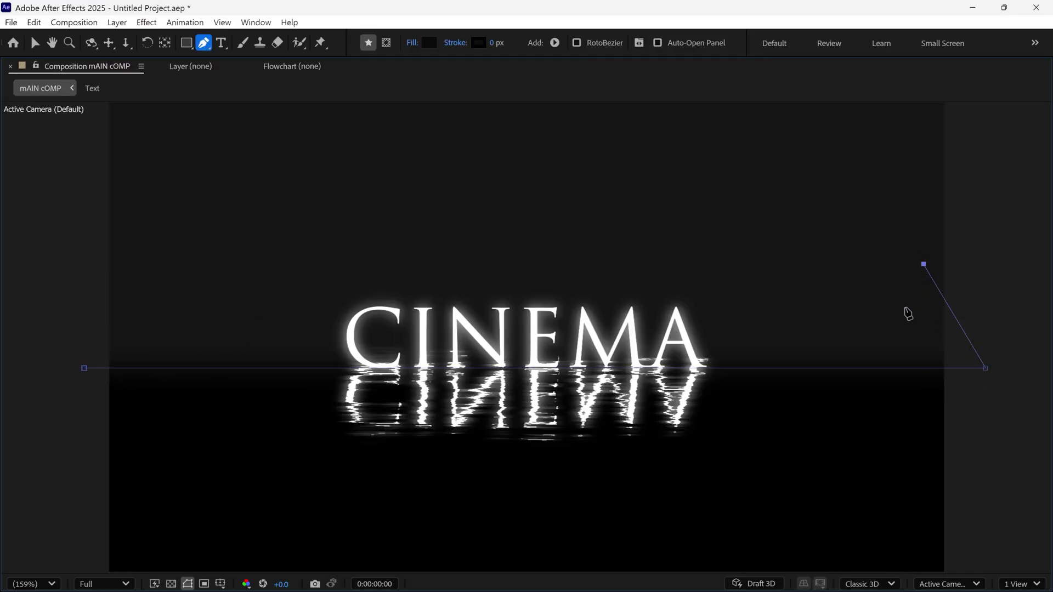
click(904, 310)
click(817, 139)
click(772, 267)
click(756, 232)
click(750, 242)
click(694, 115)
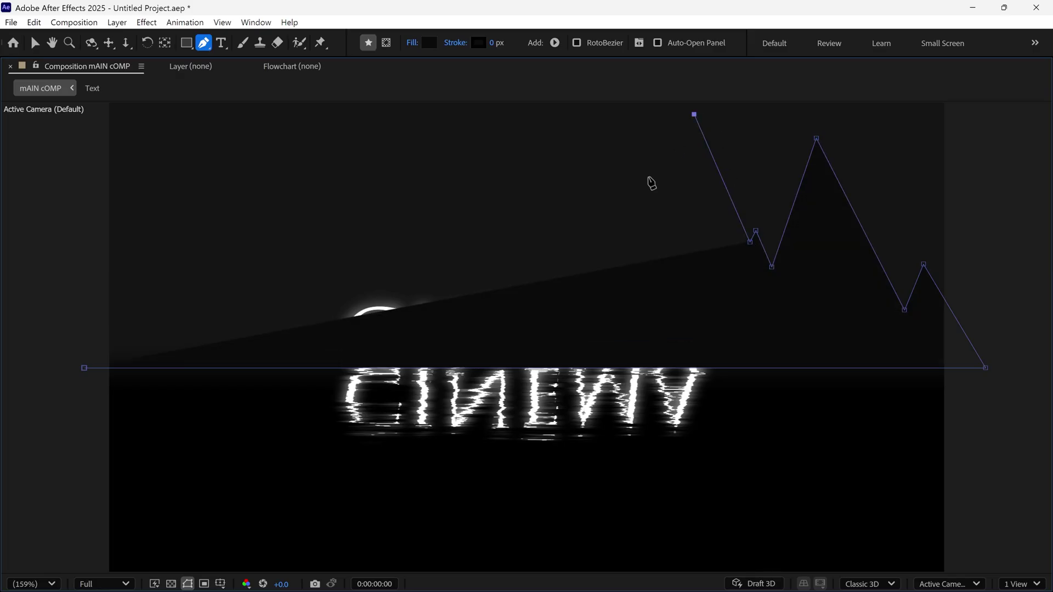
click(560, 292)
click(551, 249)
click(529, 271)
click(472, 122)
click(334, 280)
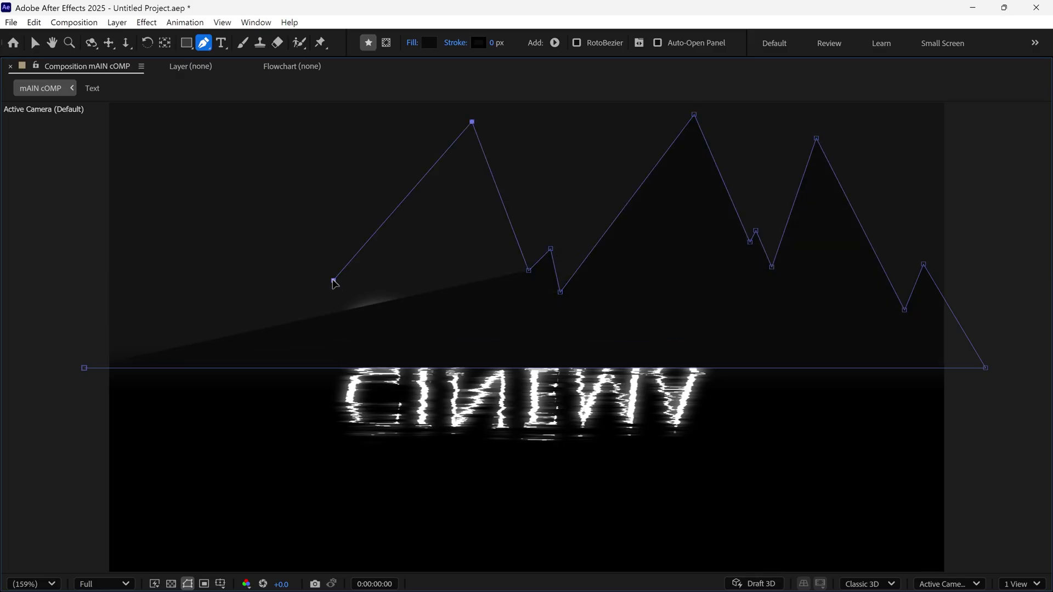
click(318, 244)
click(282, 301)
click(225, 218)
click(83, 368)
drag(472, 122, 459, 127)
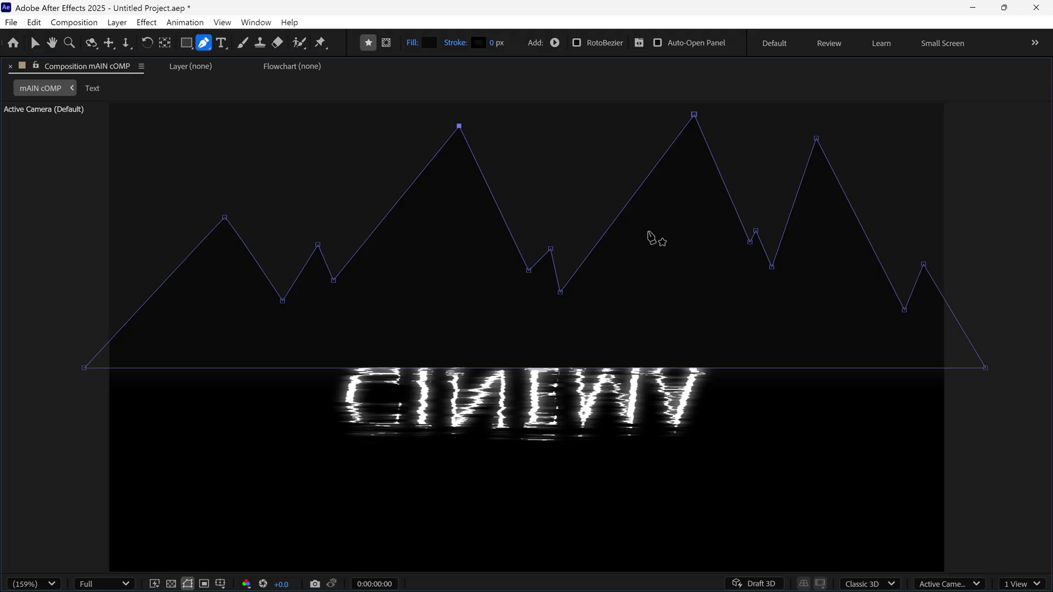
key(grave)
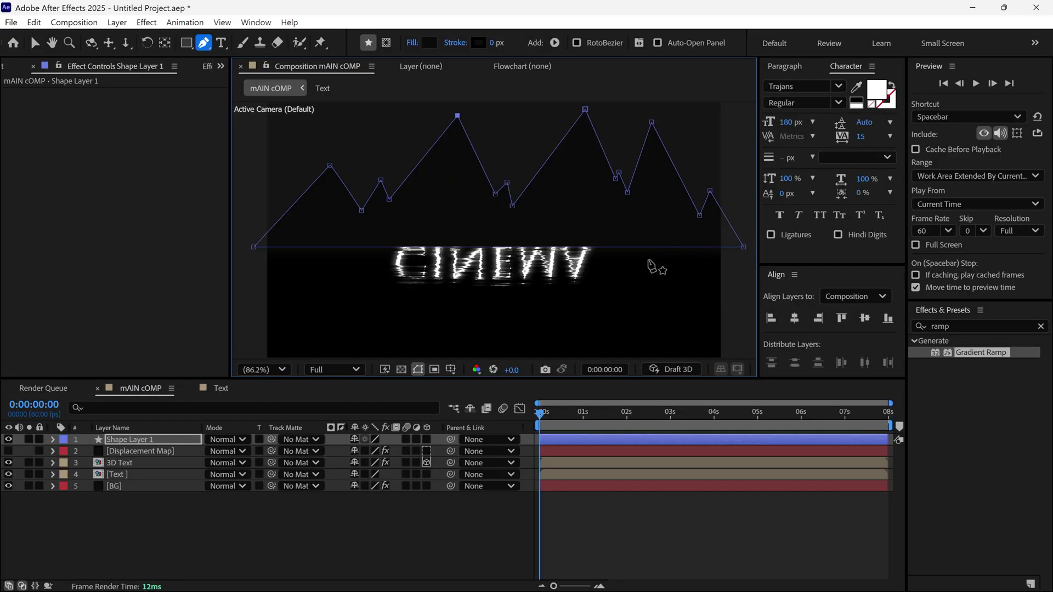
Step: Rename the shape layer Mountain and move it just above BG
click(123, 442)
key(Return)
text(Mou)
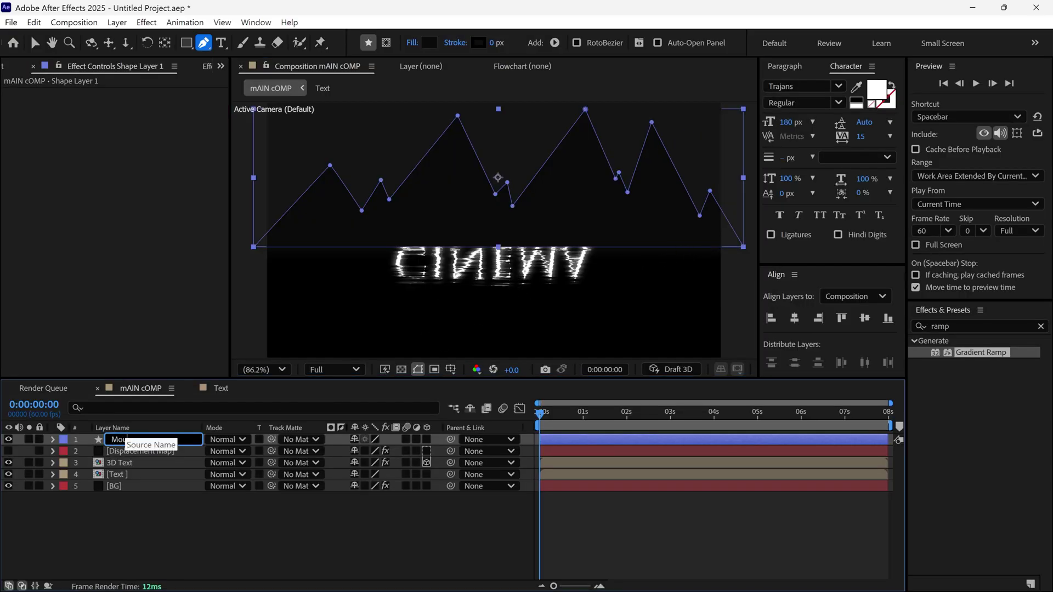
text(ntain)
key(Return)
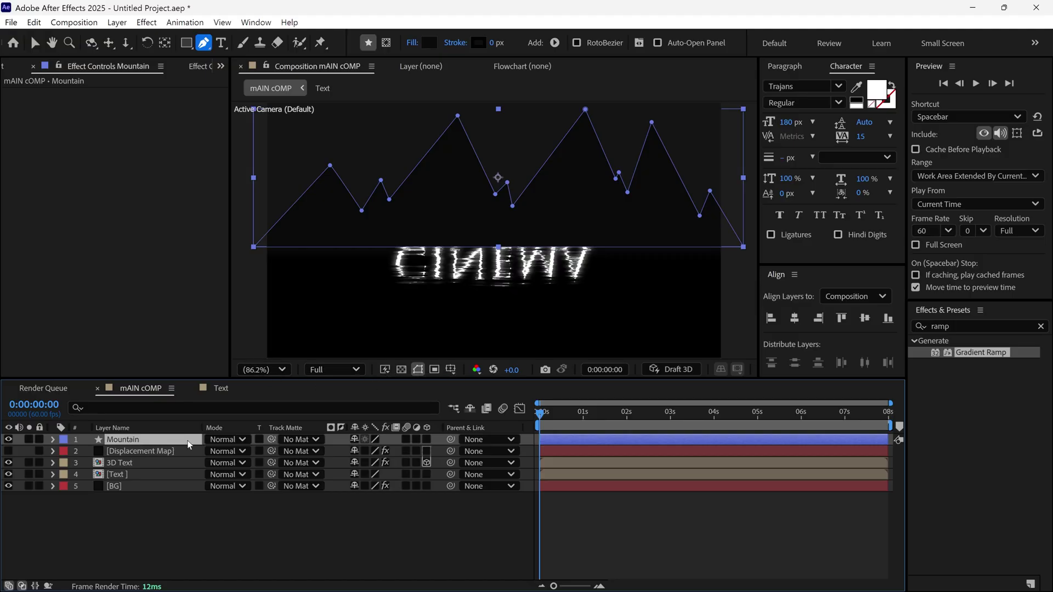
drag(188, 444, 185, 480)
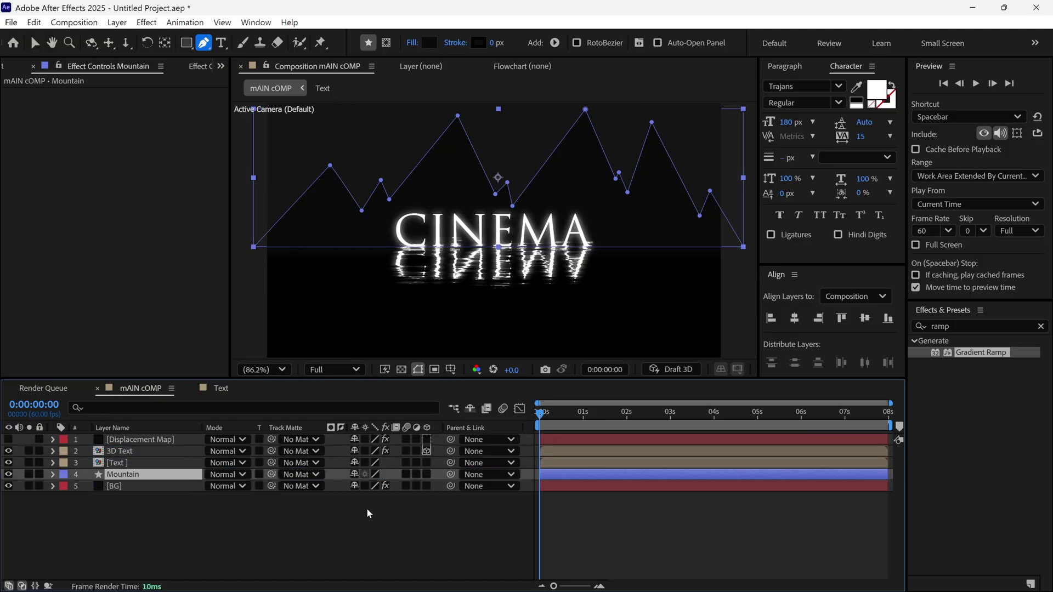
click(160, 515)
key(v)
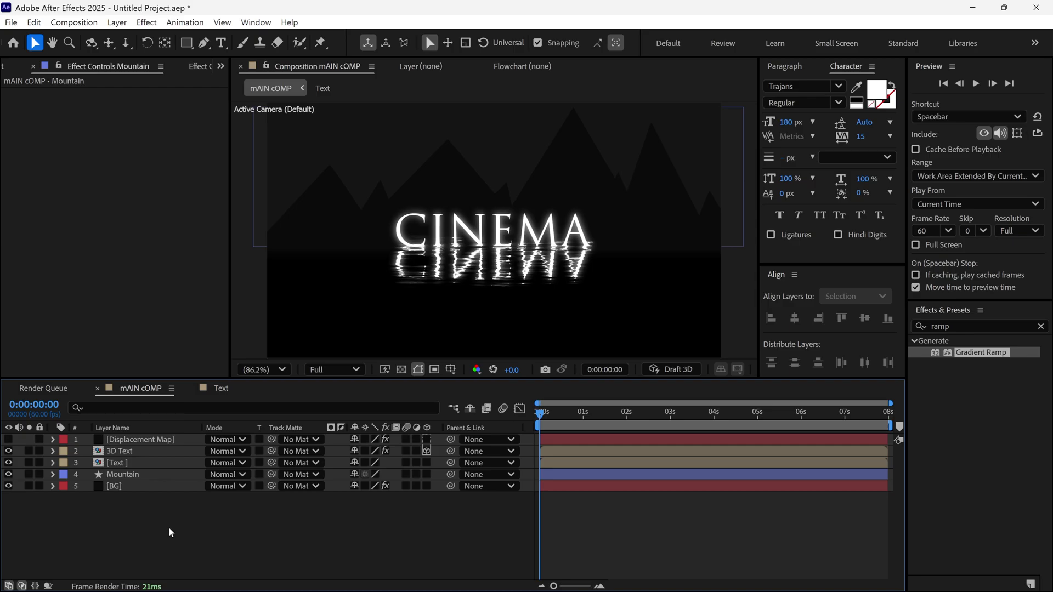
Step: Draw a circle in the upper-left sky with the Ellipse tool and fill it red
click(187, 44)
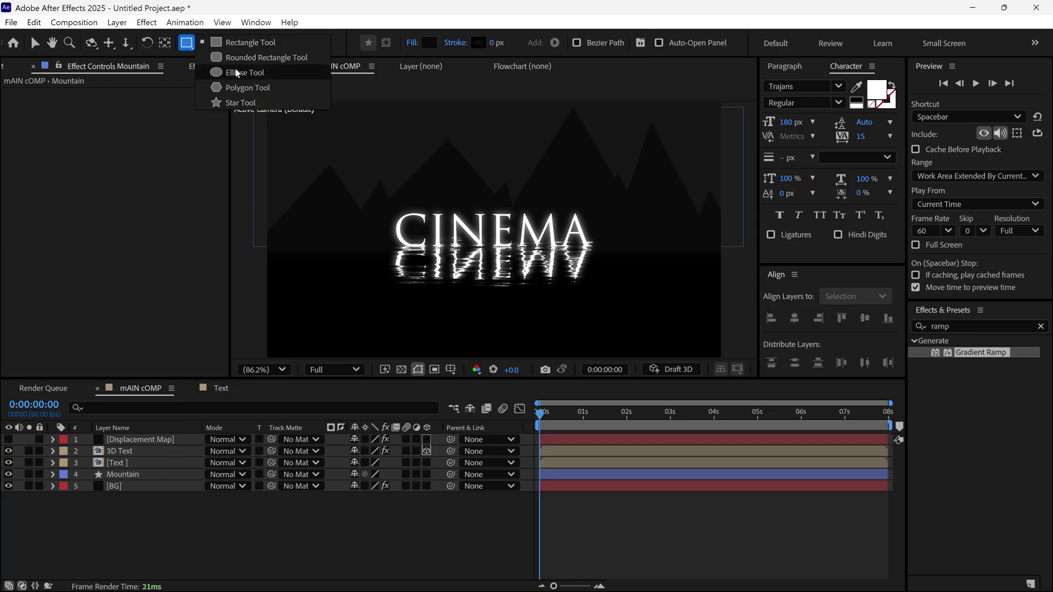
click(237, 71)
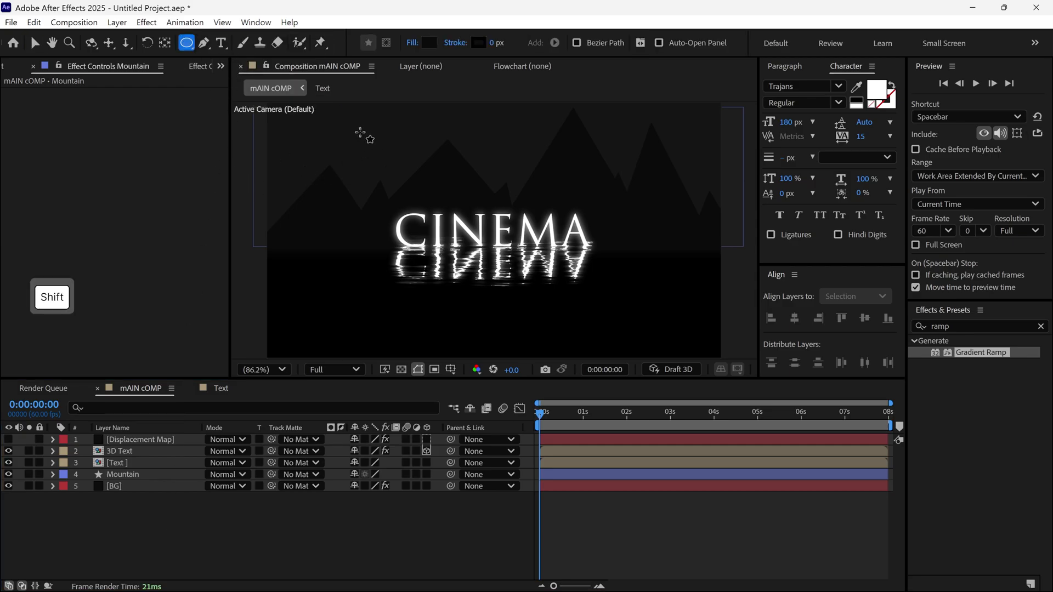
drag(360, 132, 408, 180)
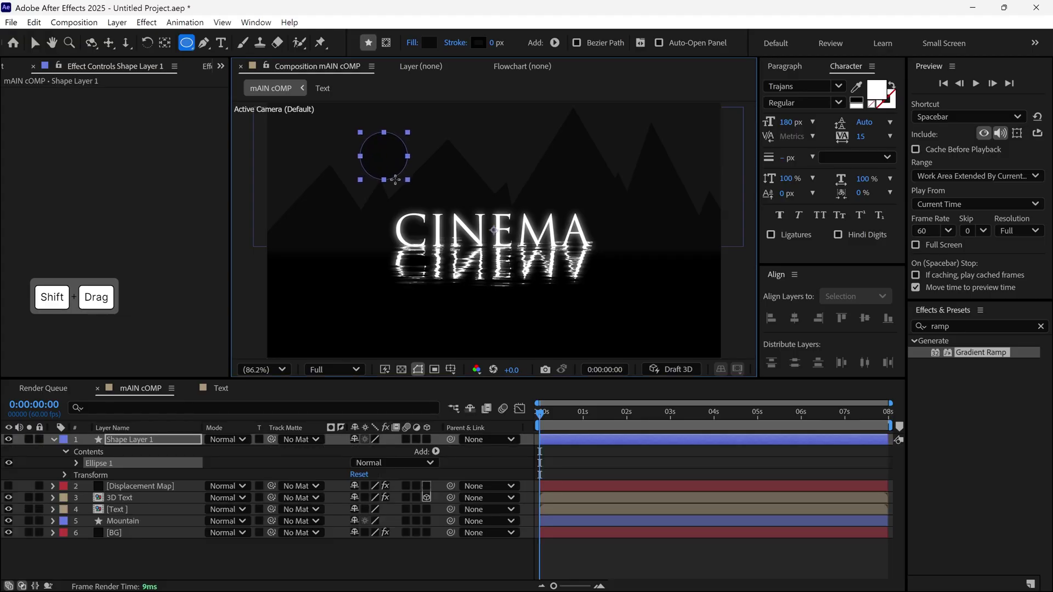
key(v)
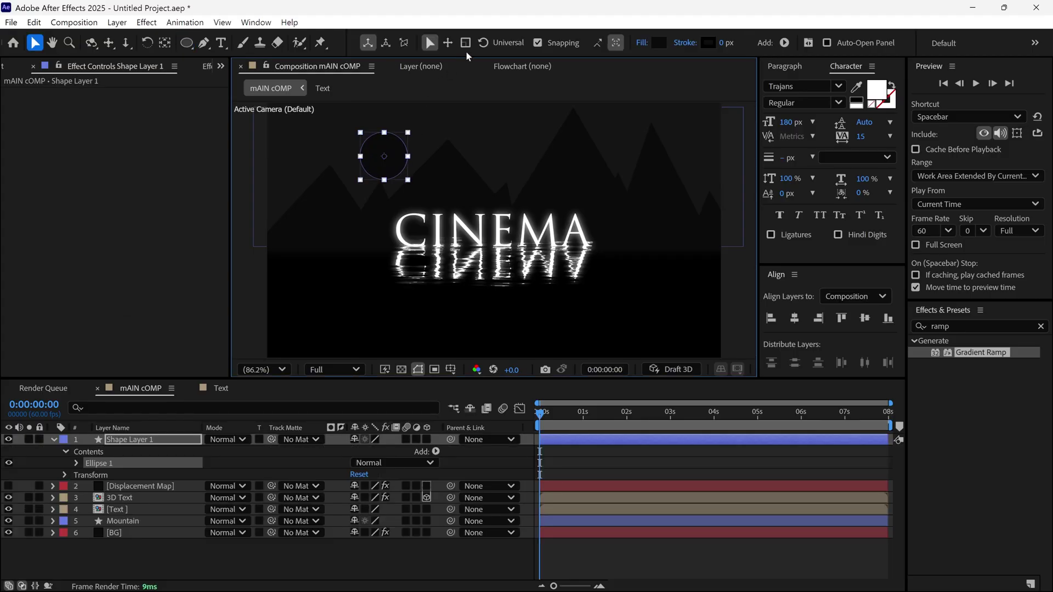
click(658, 42)
drag(539, 215, 618, 230)
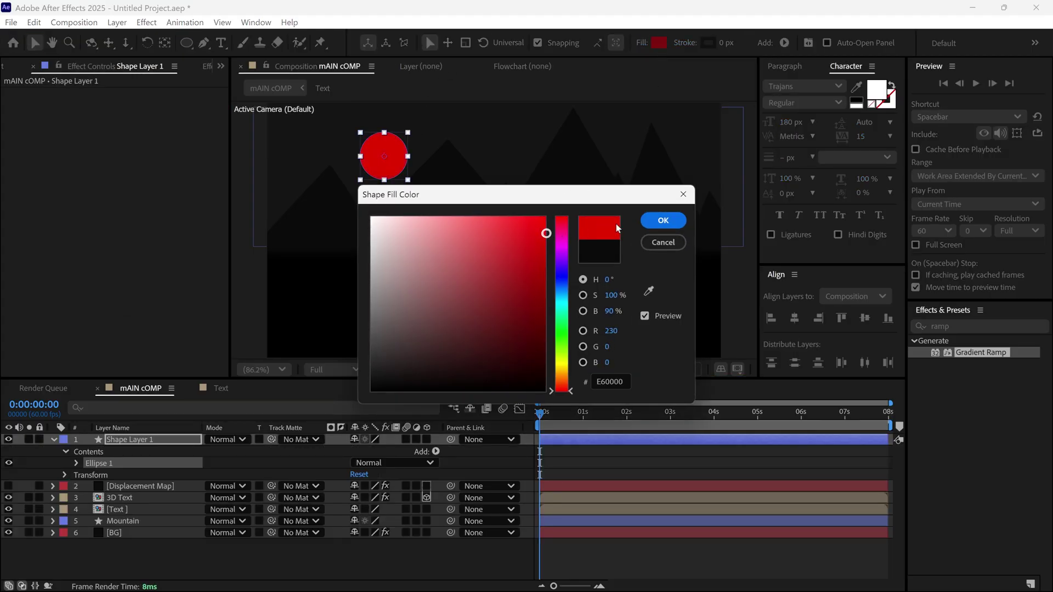
click(663, 219)
Step: Rename the circle layer to moon, stack it just above BG, and nudge it slightly right
click(142, 441)
key(Return)
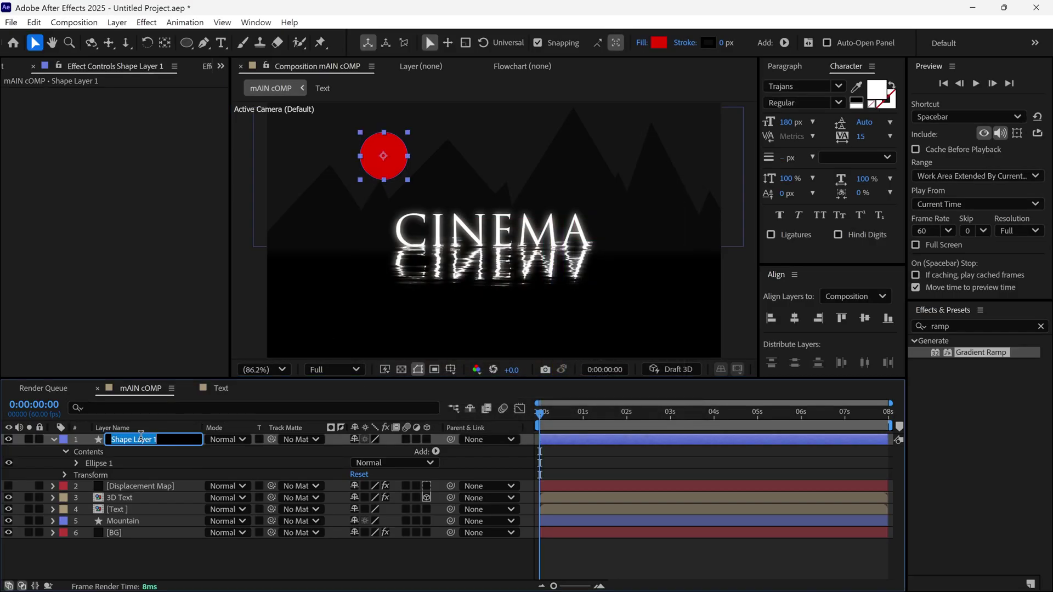
text(moon)
key(Return)
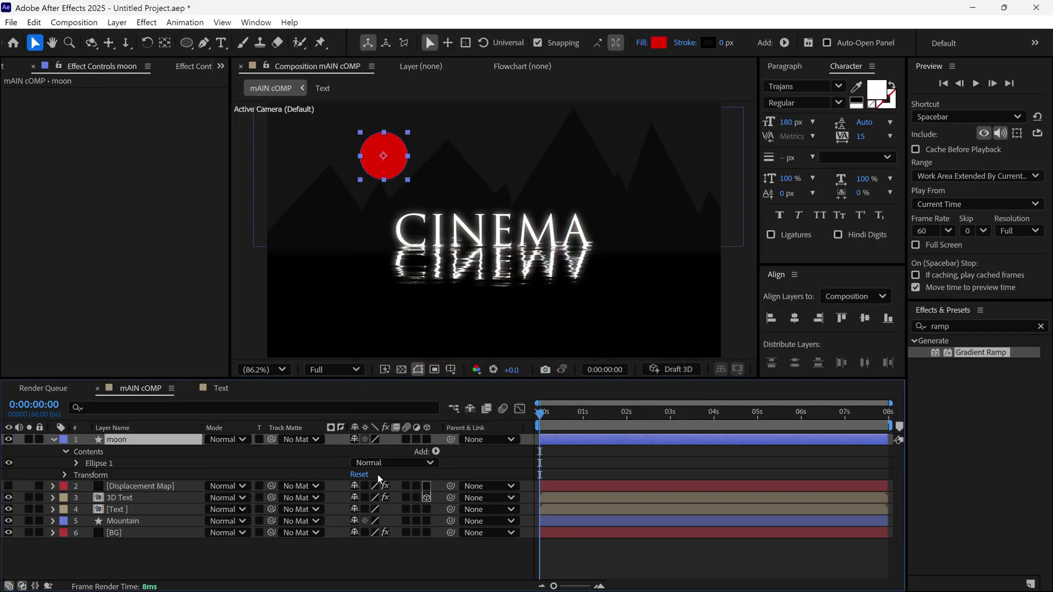
drag(155, 439, 188, 490)
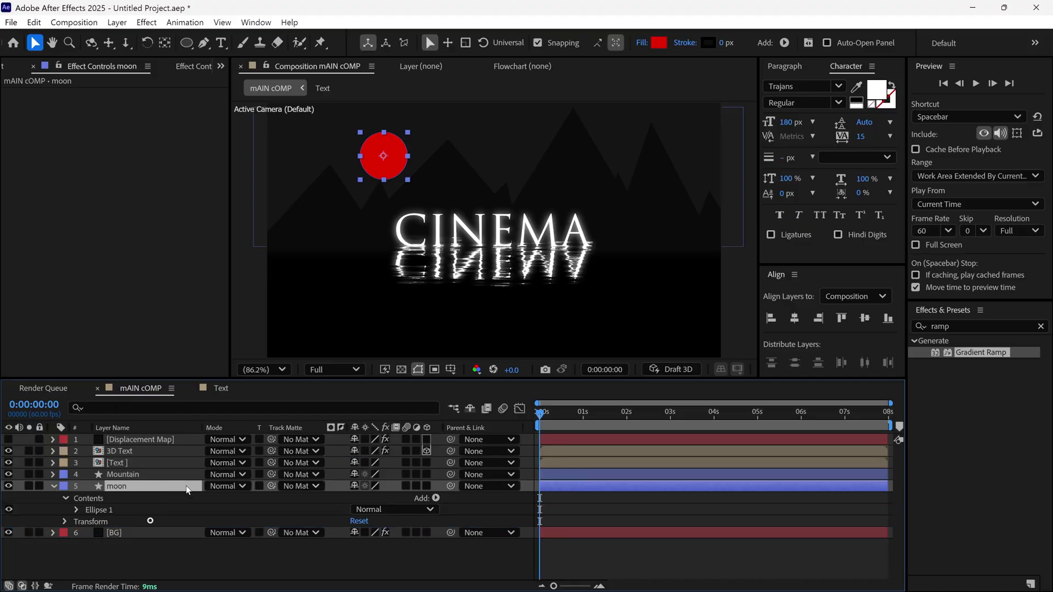
drag(384, 154, 403, 157)
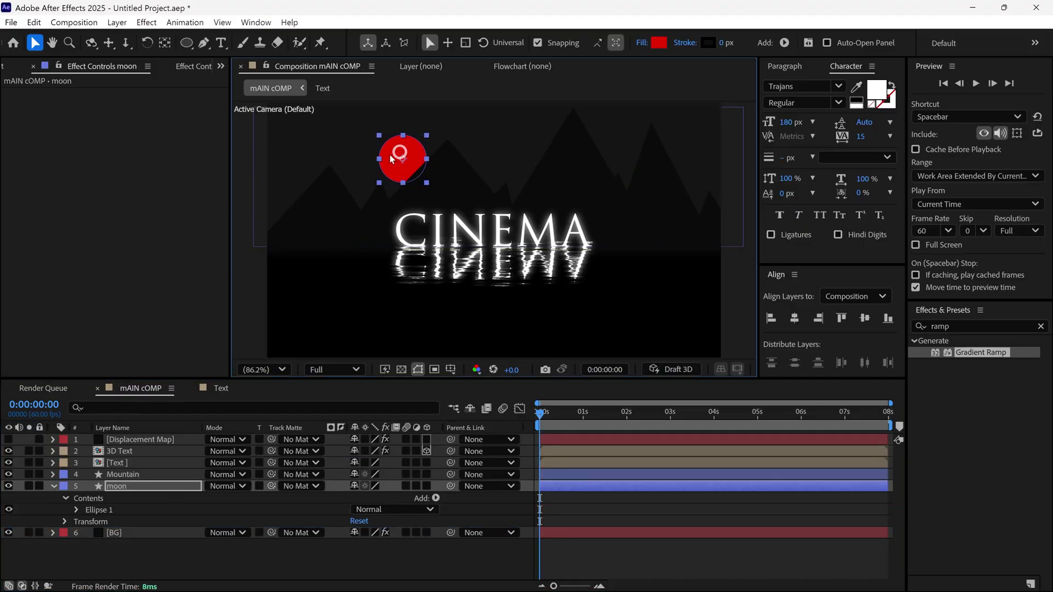
click(53, 485)
Step: Apply a Glow effect to the moon layer with a Glow Radius of 30
click(978, 327)
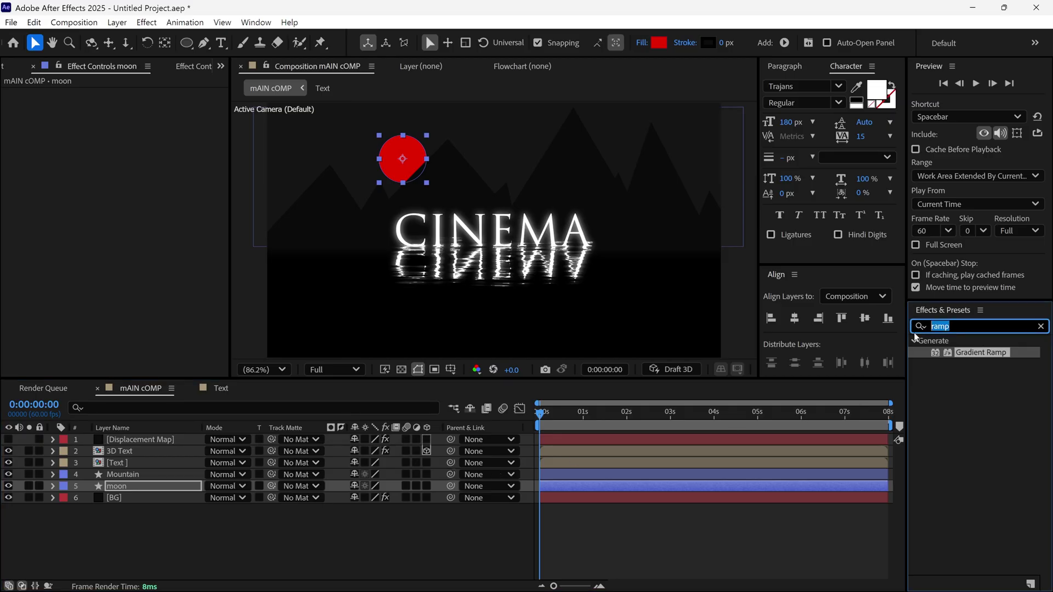
text(glow)
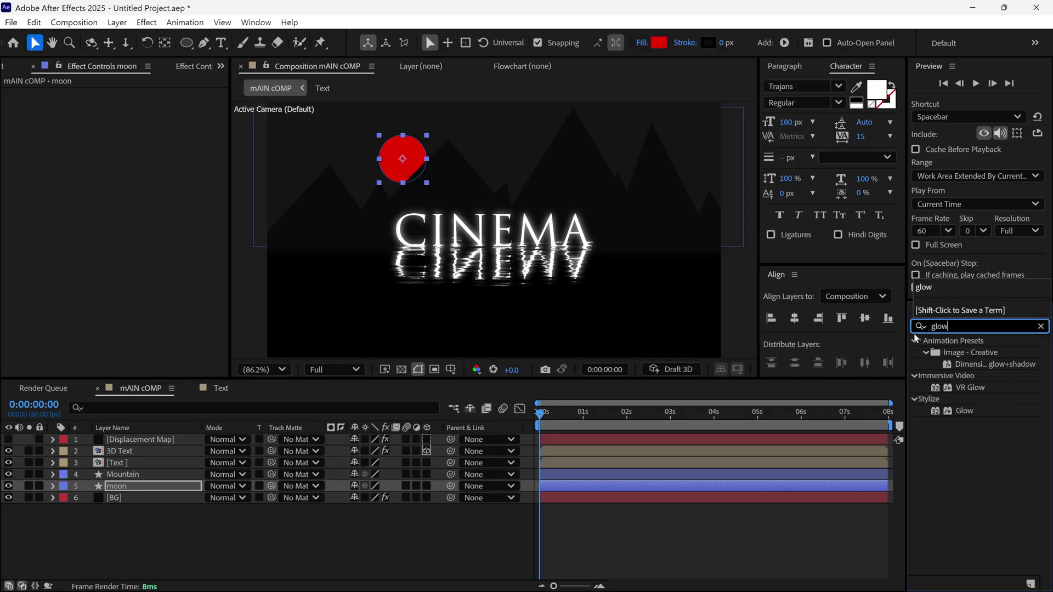
drag(955, 416, 153, 484)
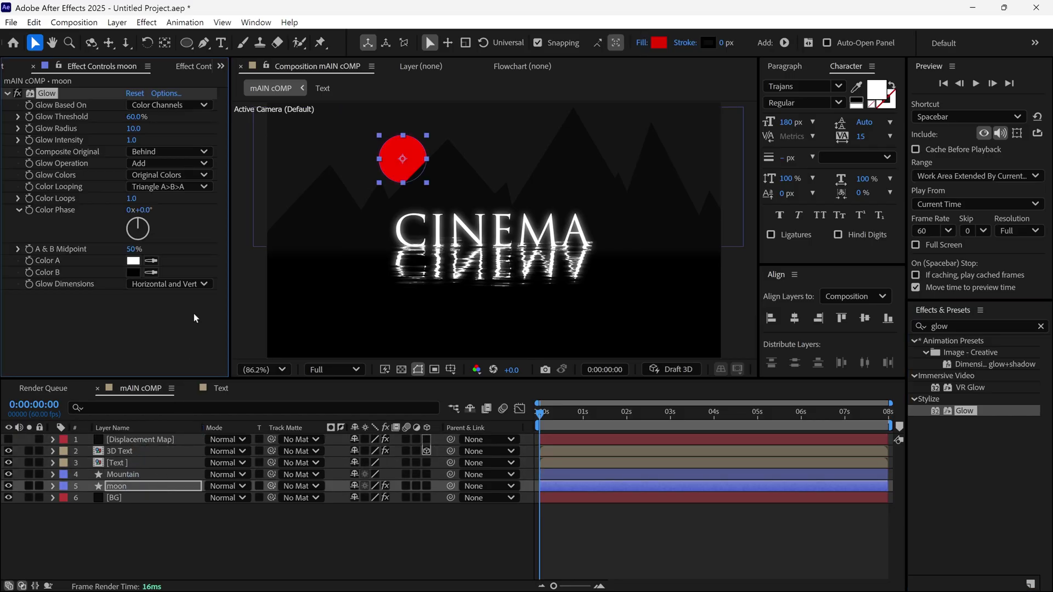
click(134, 129)
key(Return)
click(8, 94)
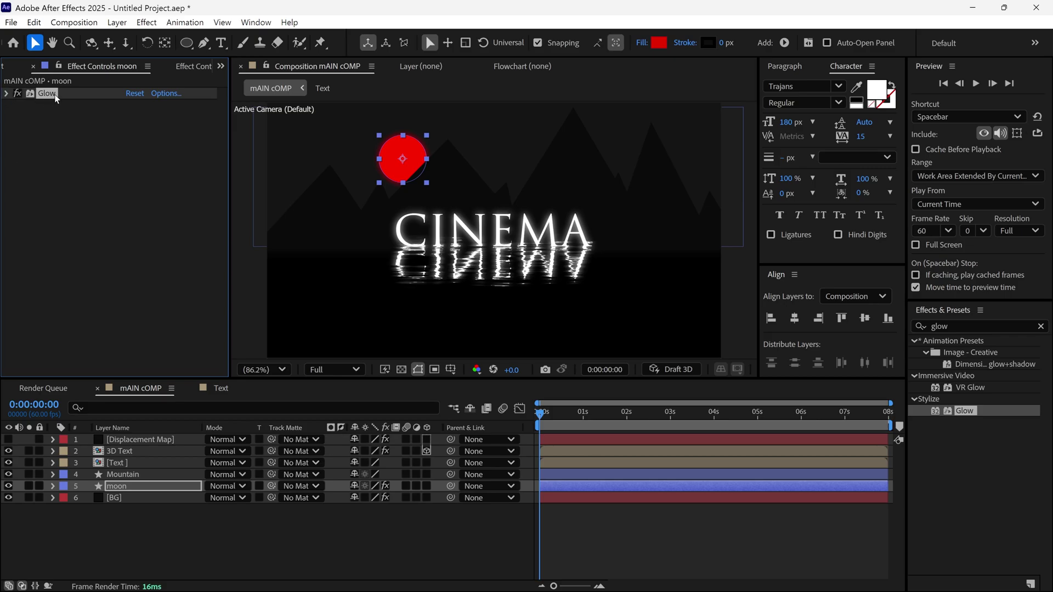
Step: Duplicate the Glow and set the second glow's radius to 450
key(ctrl+d)
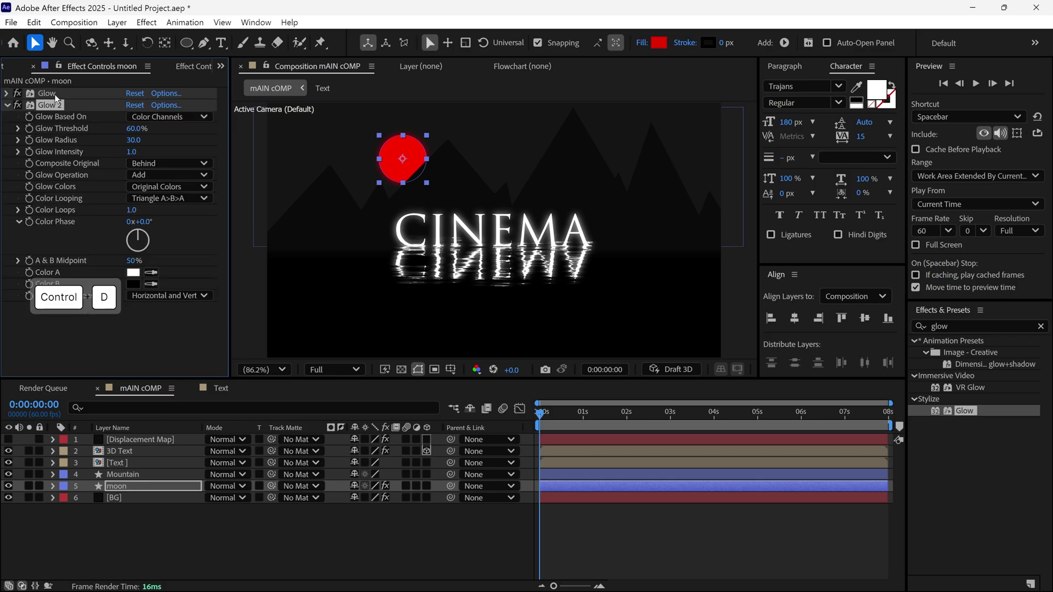
click(136, 140)
text(450)
key(Return)
Step: Scale the moon up to 244%
key(s)
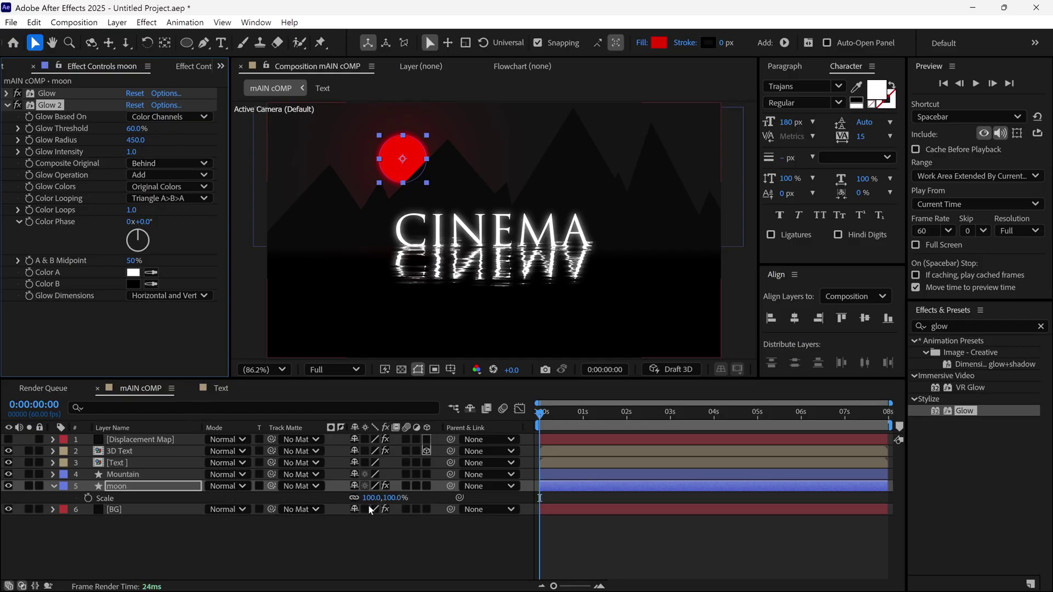
drag(394, 504, 490, 522)
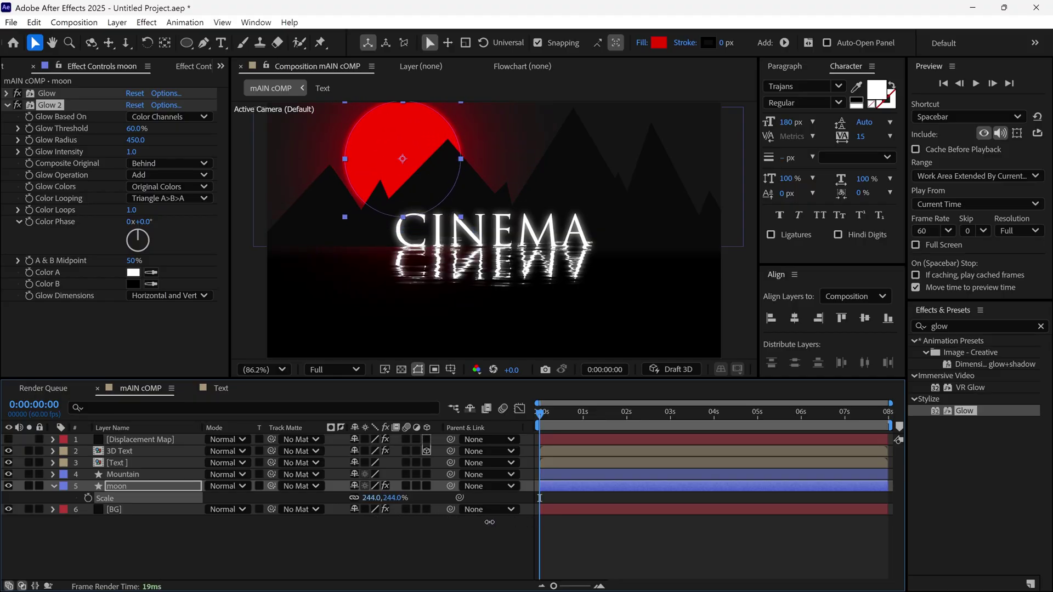
click(290, 555)
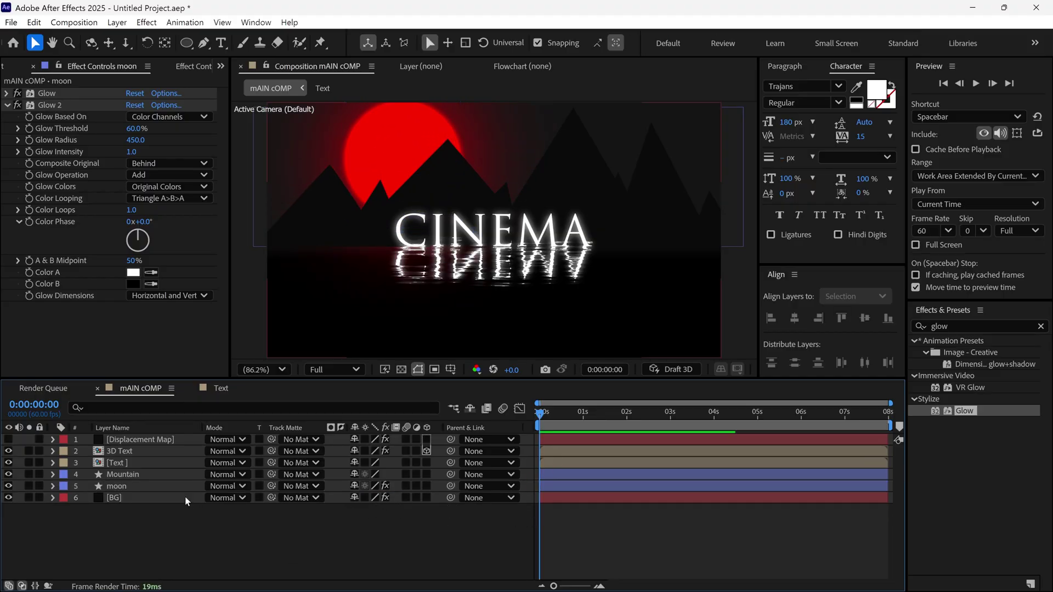
Step: Draw a rectangular mask around the 3D Text title and reflection, feathered 73 pixels
click(153, 453)
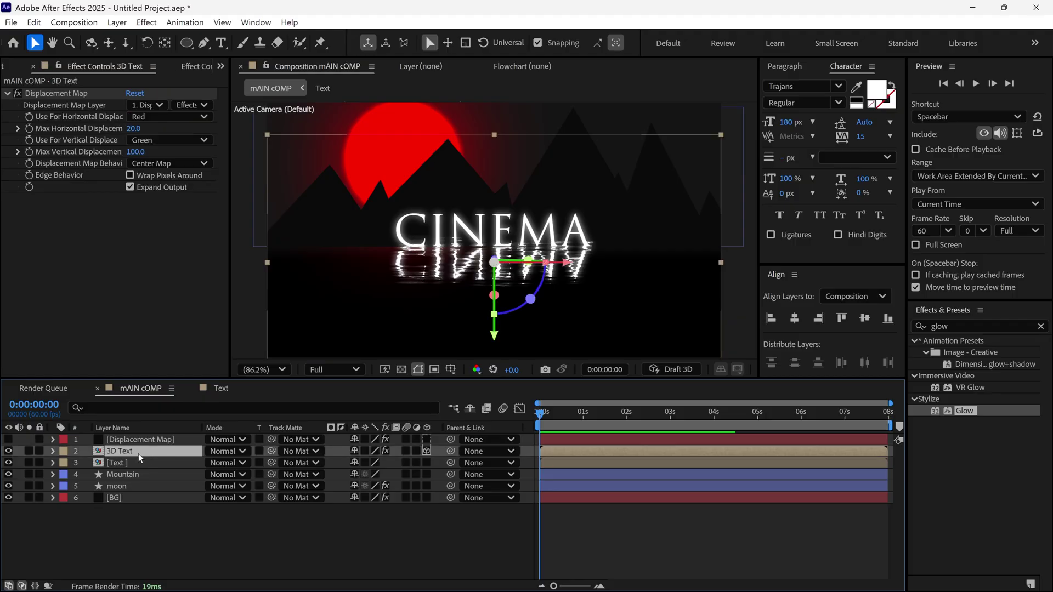
drag(186, 42, 242, 44)
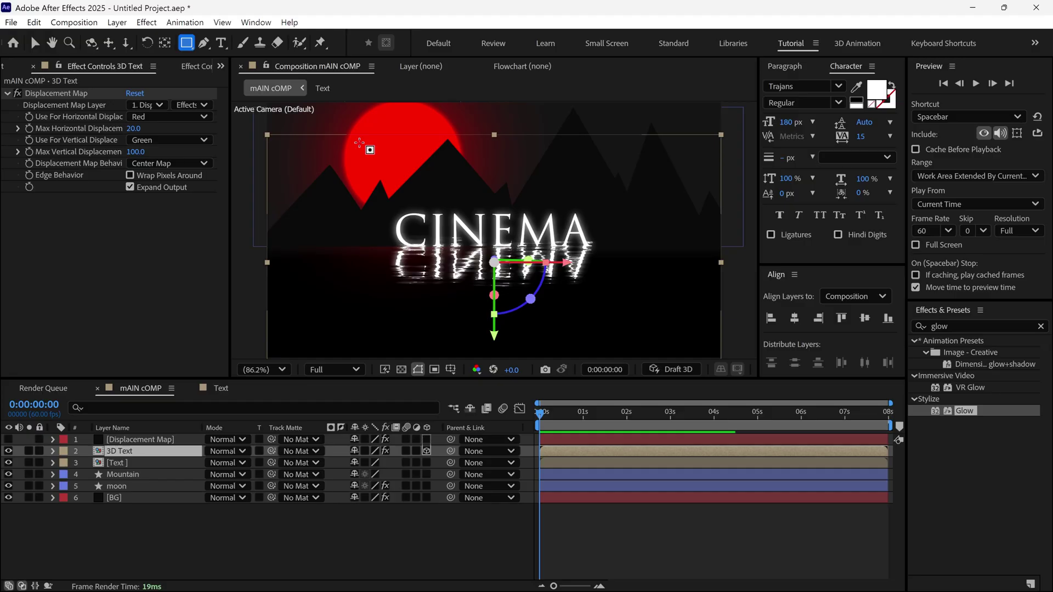
mouse_move(349, 141)
mouse_down()
mouse_move(581, 268)
mouse_move(643, 272)
mouse_up()
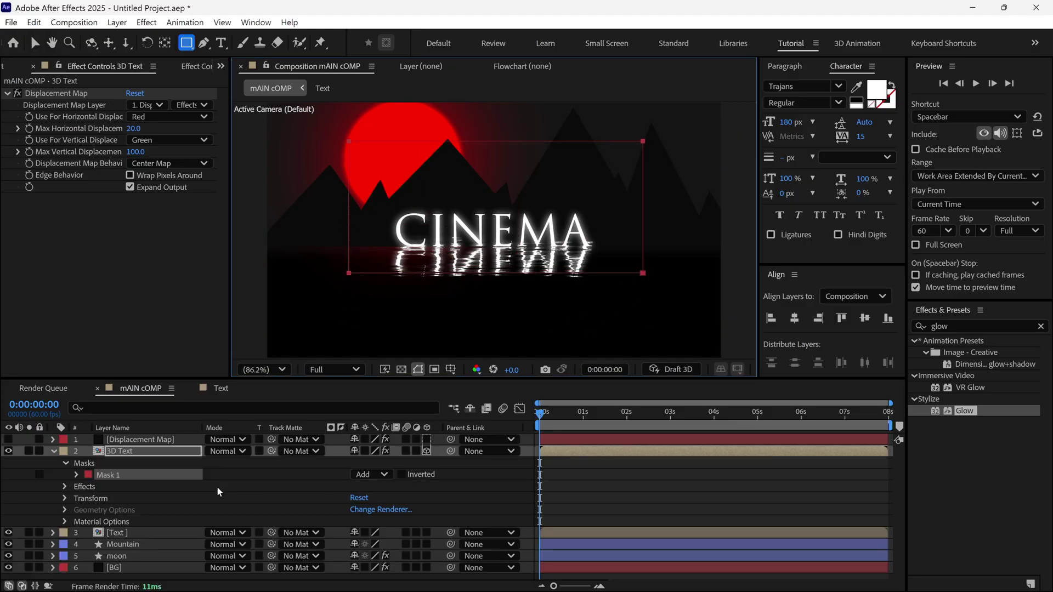
key(m)
key(m)
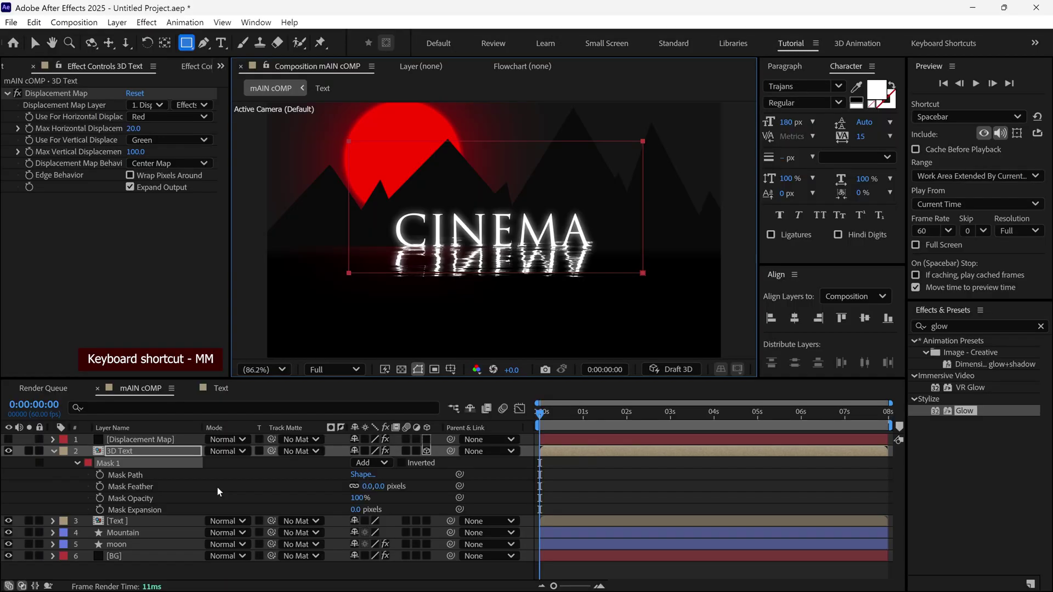
drag(366, 486, 466, 488)
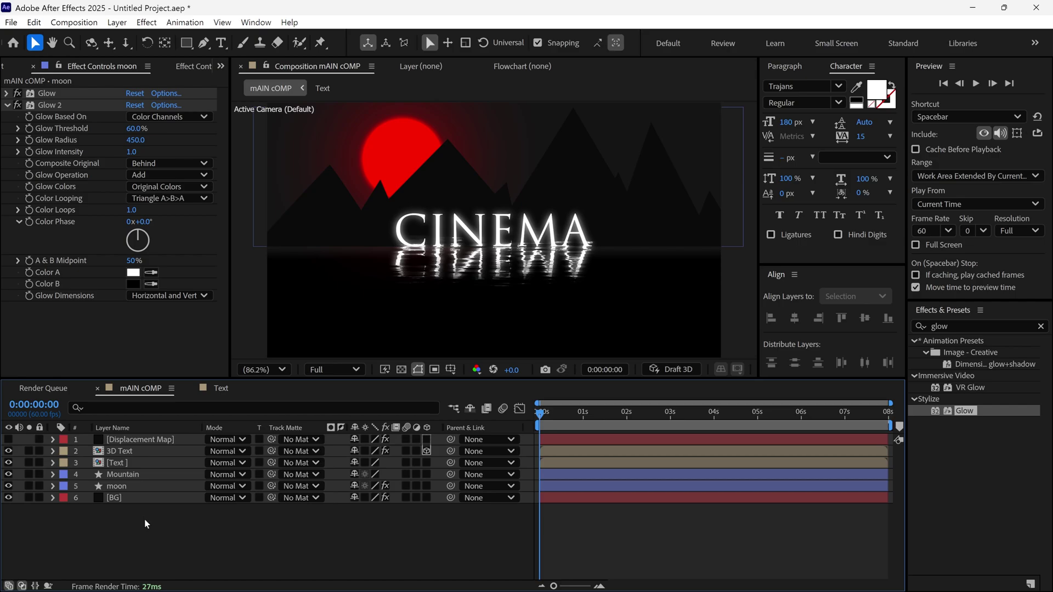
Step: Add a new adjustment layer to the composition
right_click(146, 524)
mouse_move(181, 361)
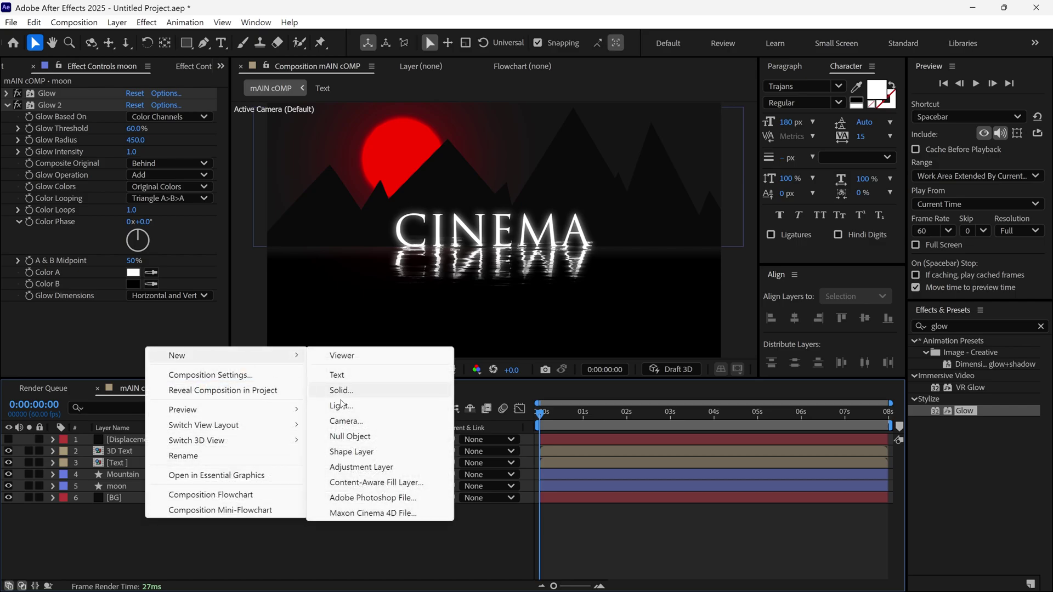
click(344, 466)
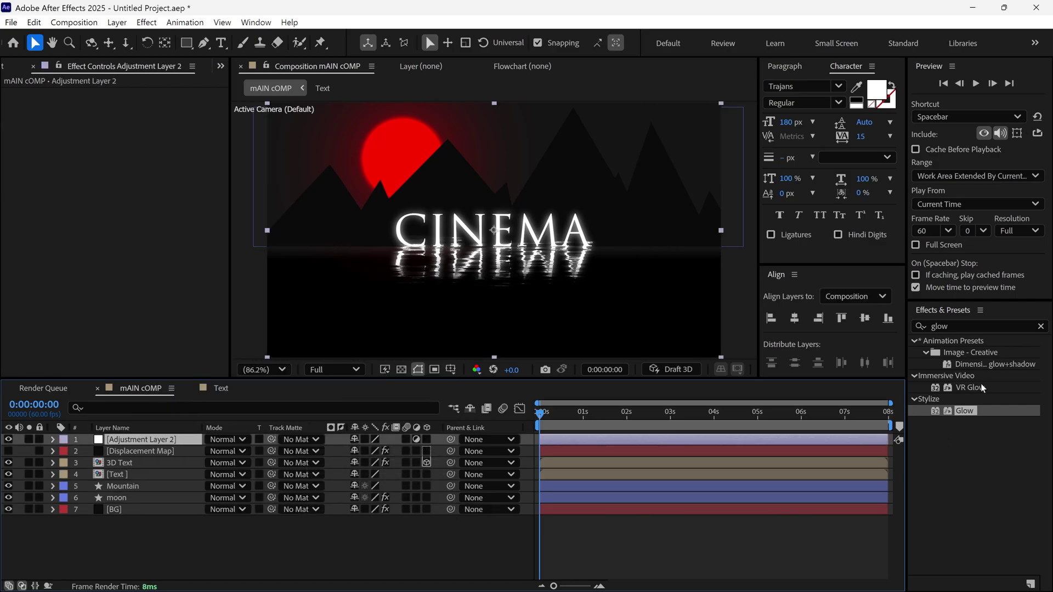
Step: Apply Noise to the adjustment layer at 7% and fit the composition in view
click(971, 326)
text(noise)
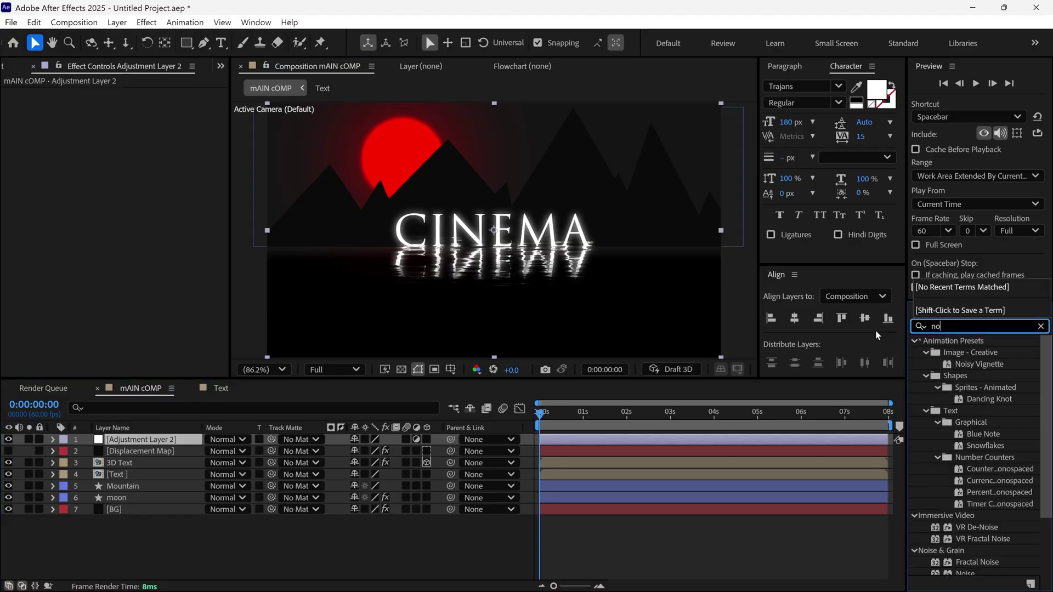
click(966, 400)
drag(967, 400, 163, 445)
click(132, 104)
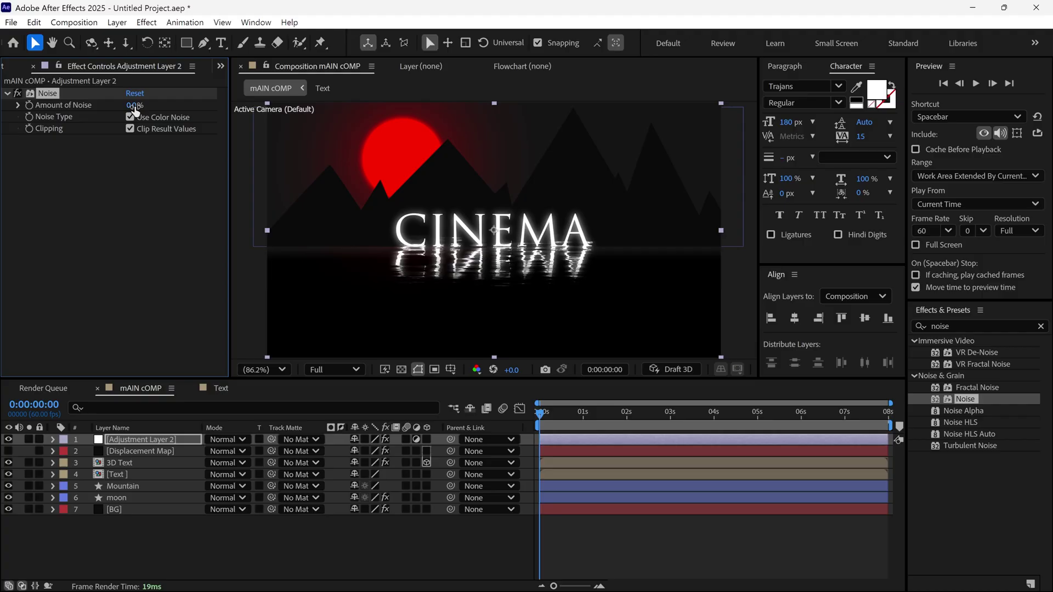
text(7)
key(Return)
scroll(362, 227, up, 5)
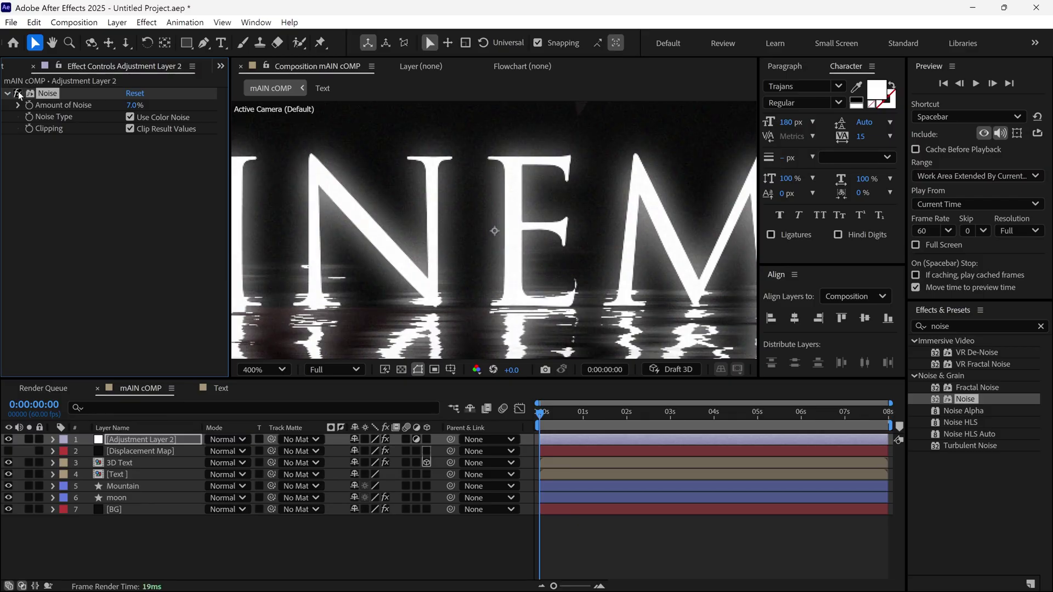
key(shift+slash)
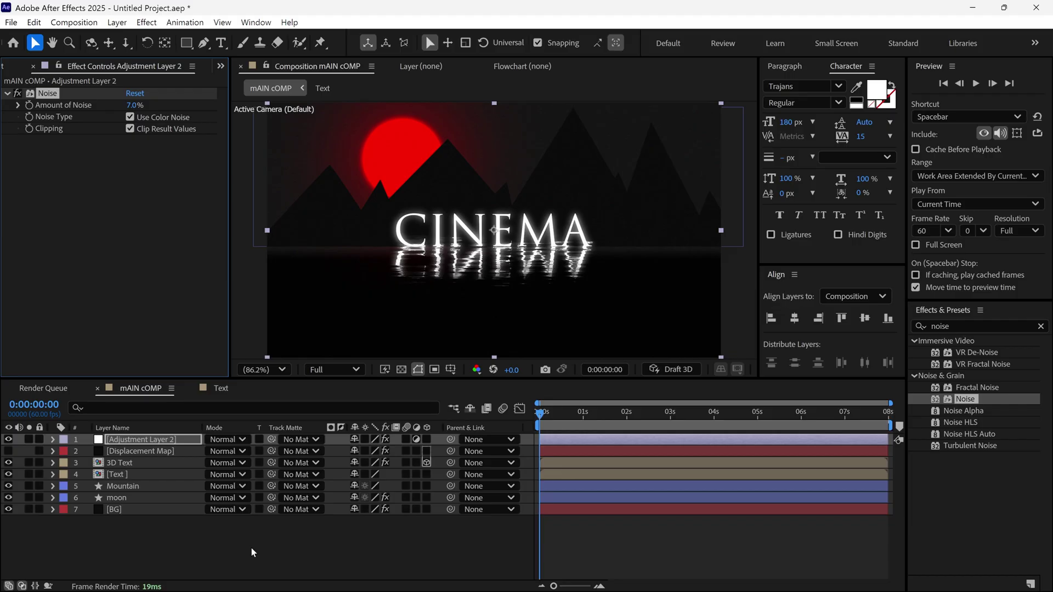
Step: Keyframe the moon's Position, drifting from behind the peaks at 0s to up-left at the end
click(133, 495)
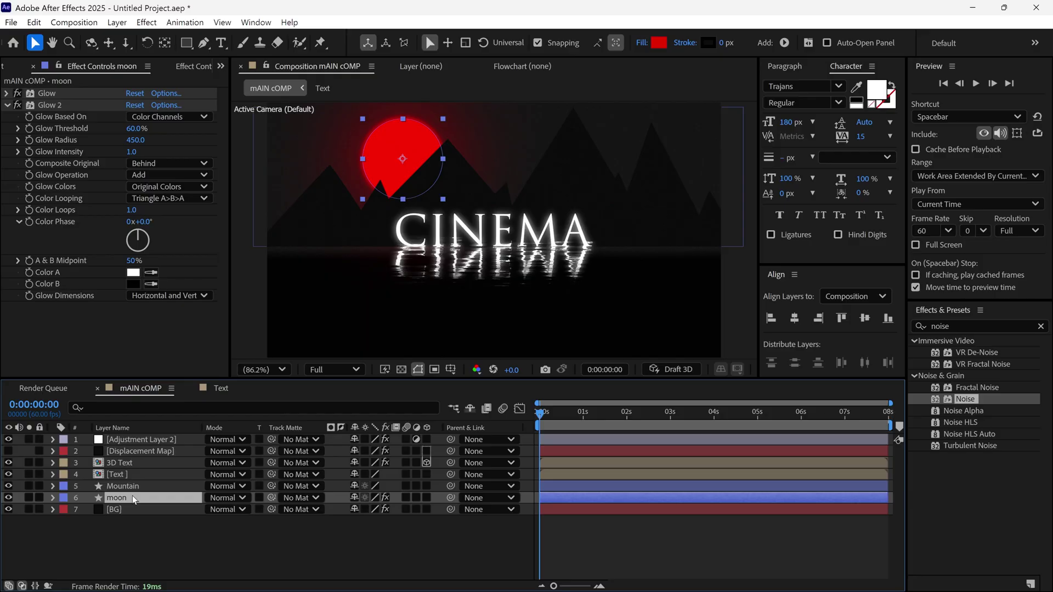
key(p)
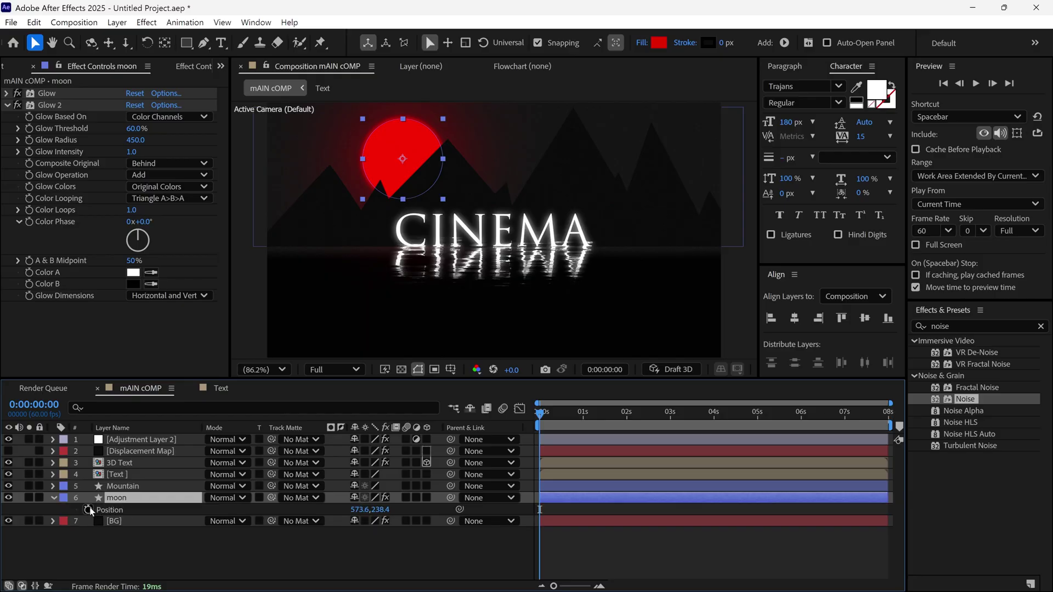
key(alt+shift+p)
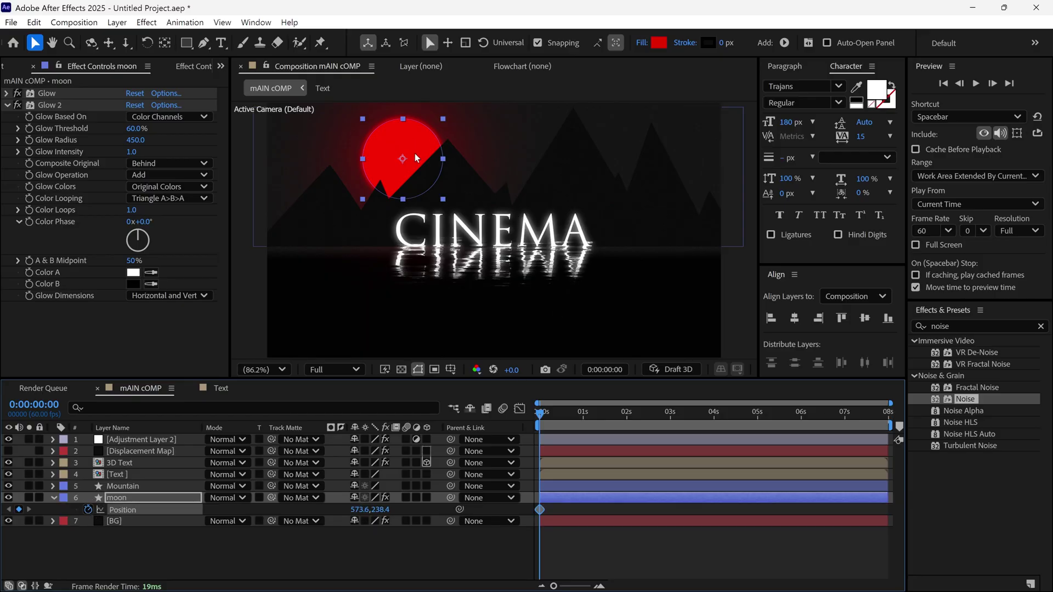
drag(414, 153, 423, 161)
drag(543, 414, 888, 417)
drag(408, 159, 390, 145)
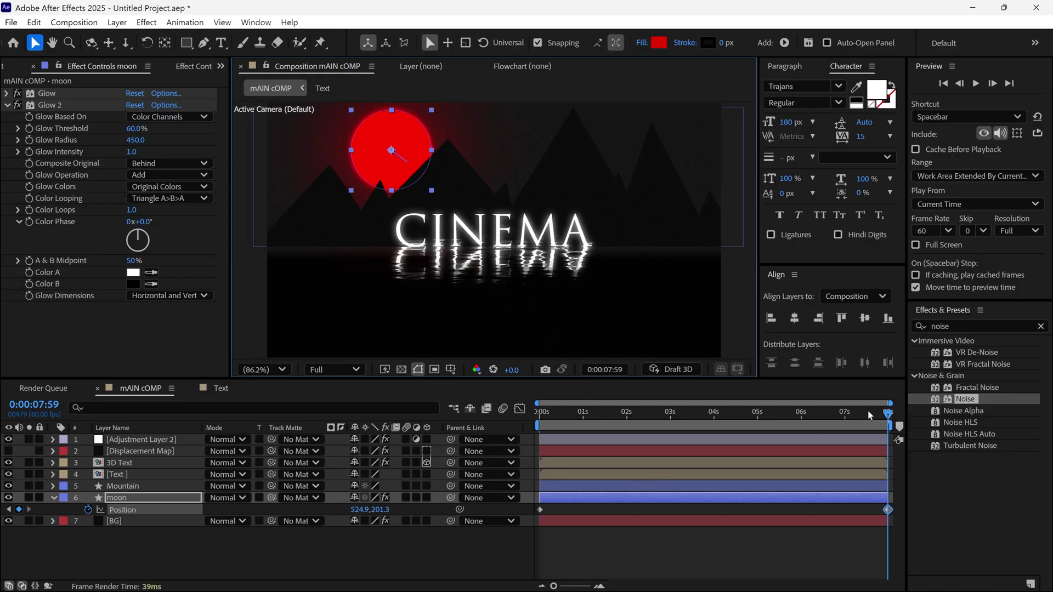
Step: Return to the start and preview the moon animation
key(space)
click(408, 546)
key(space)
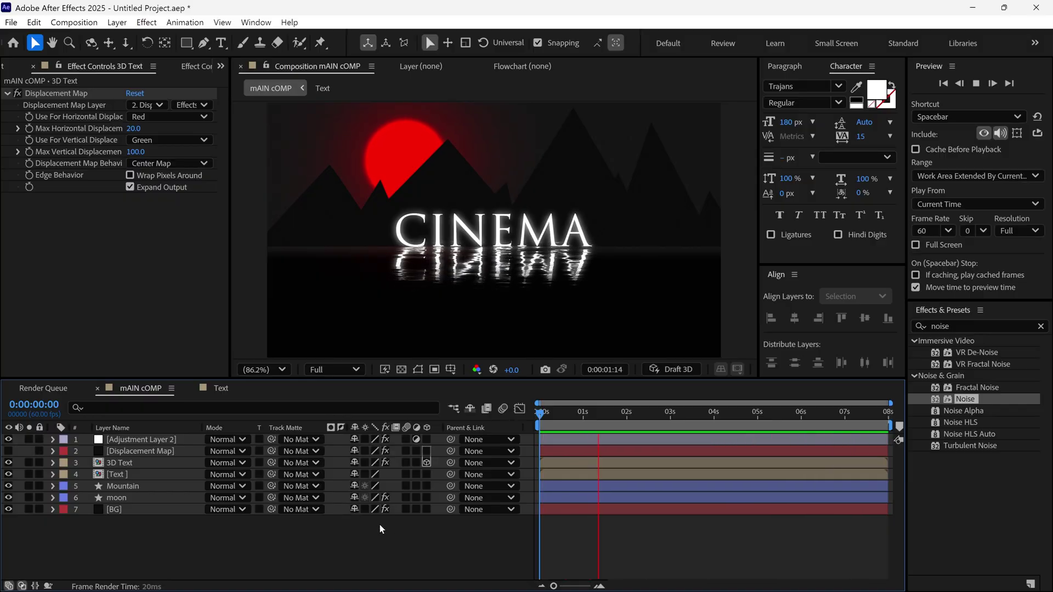
Step: Retype the CINEMA title as TOKYO in the Text comp, then preview it in mAIN cOMP
click(207, 387)
double_click(178, 439)
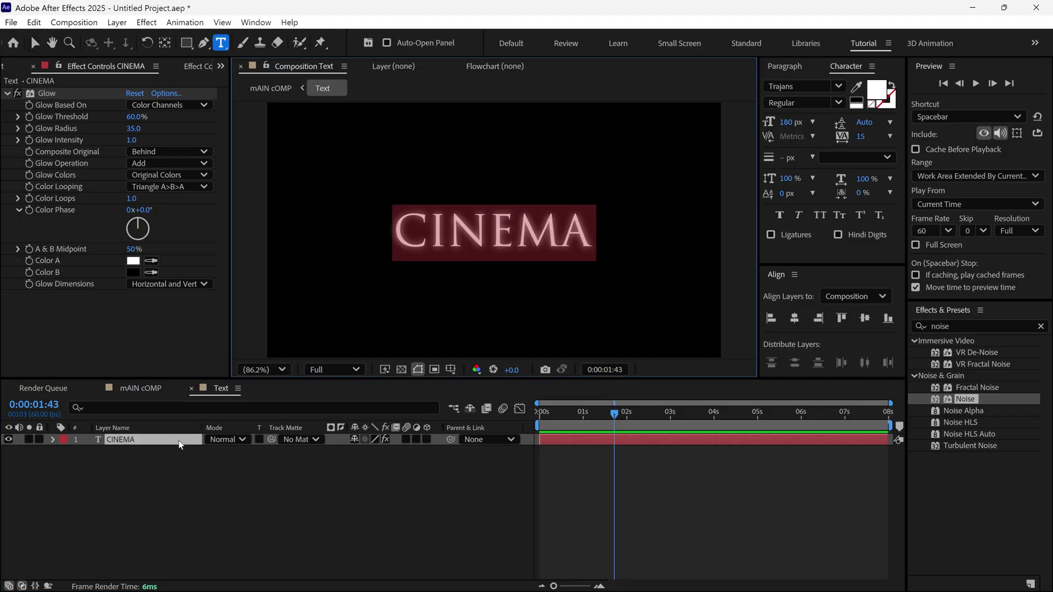
text(TOK)
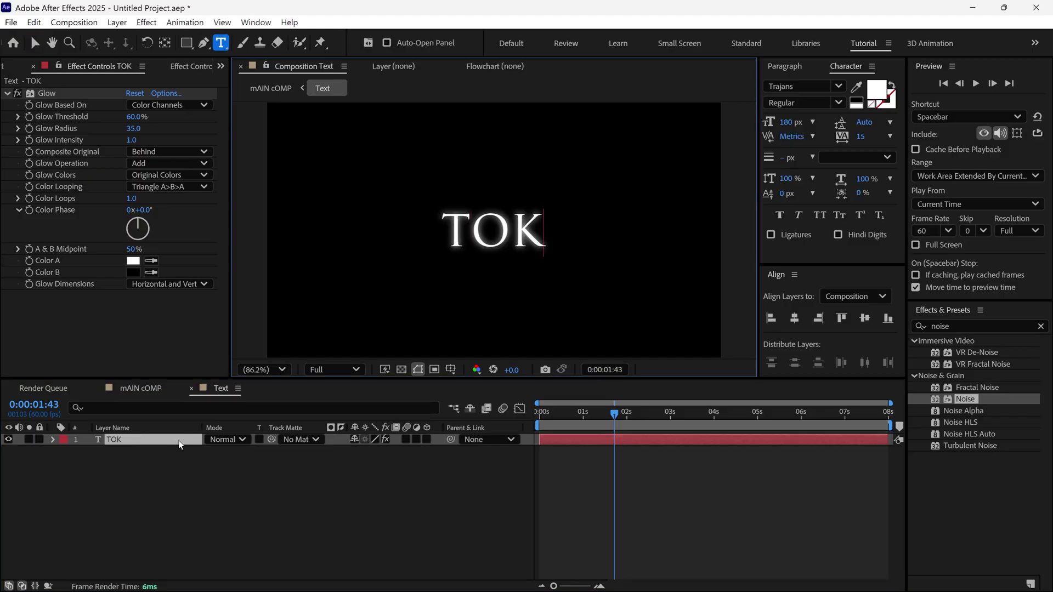
text(YO)
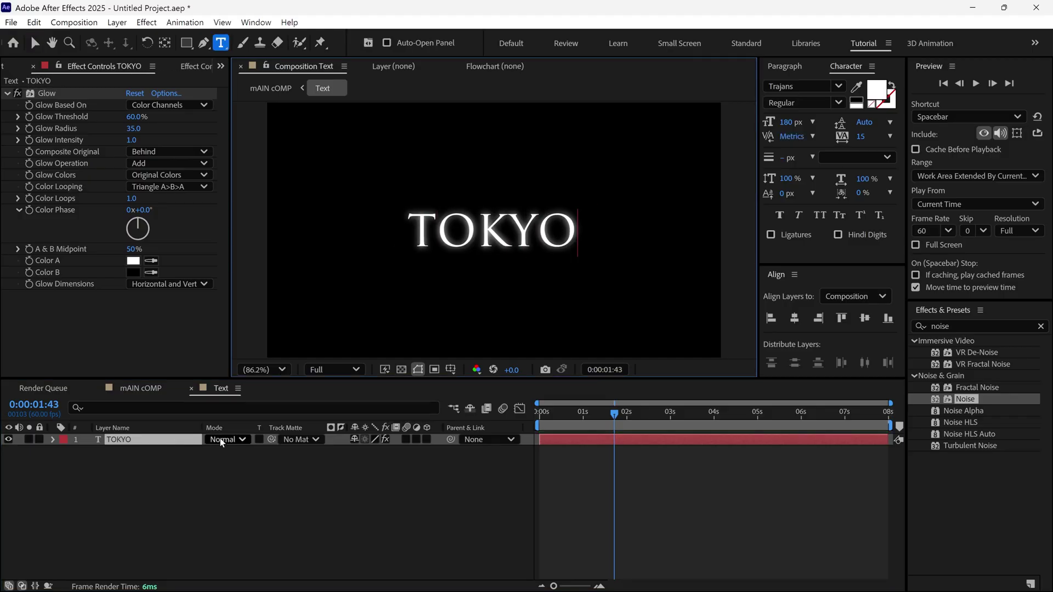
click(166, 387)
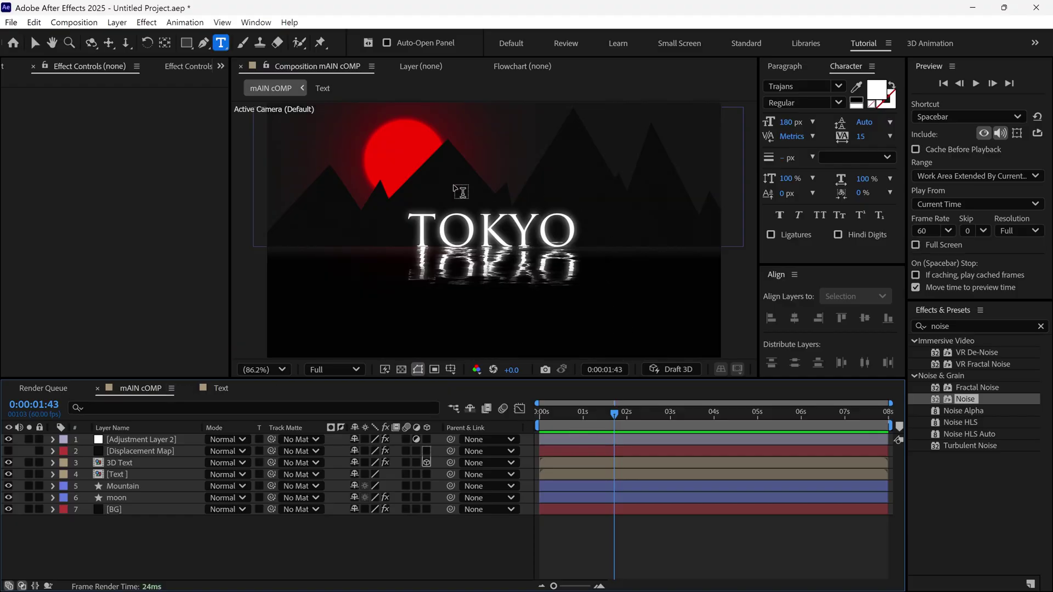
key(Escape)
key(v)
key(space)
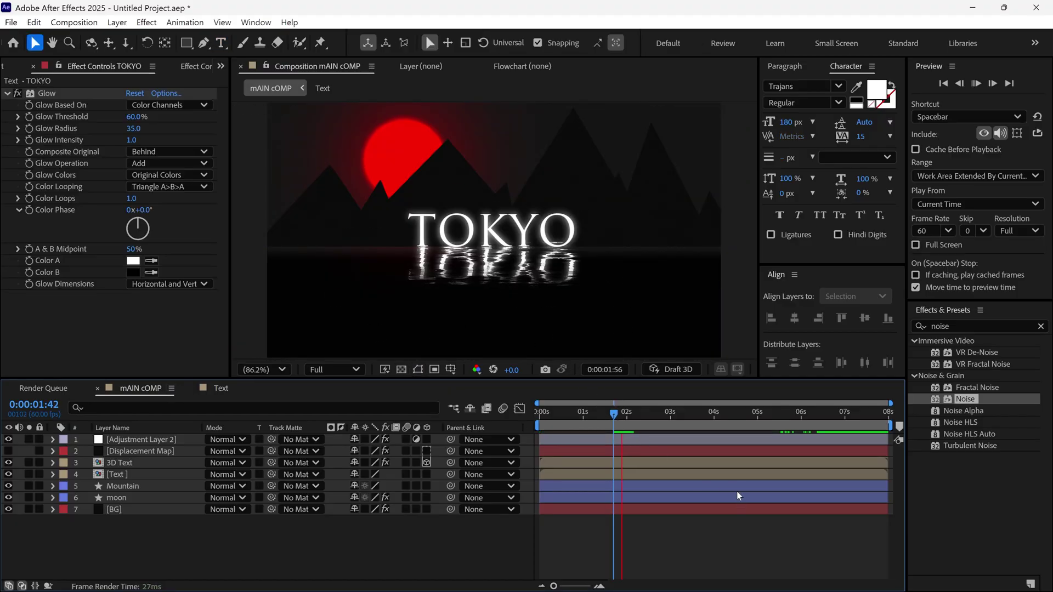